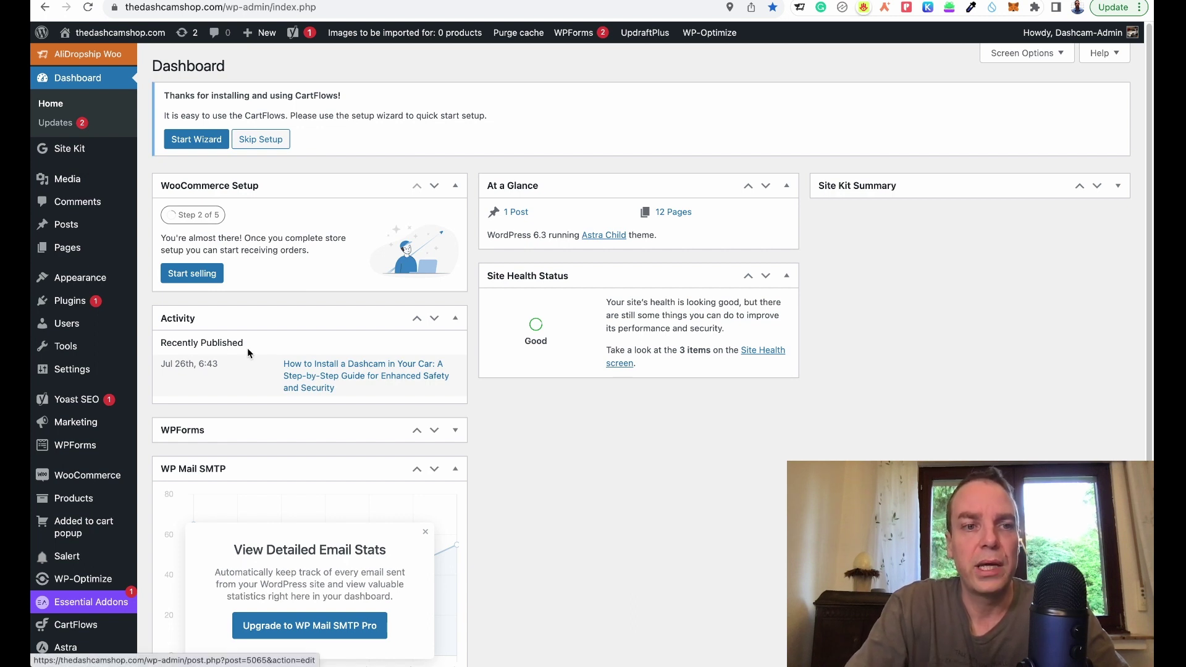
- Under Plugins > Add New, search the plugin directory for 'woo payments'
mouse_move(80, 305)
left_click(156, 322)
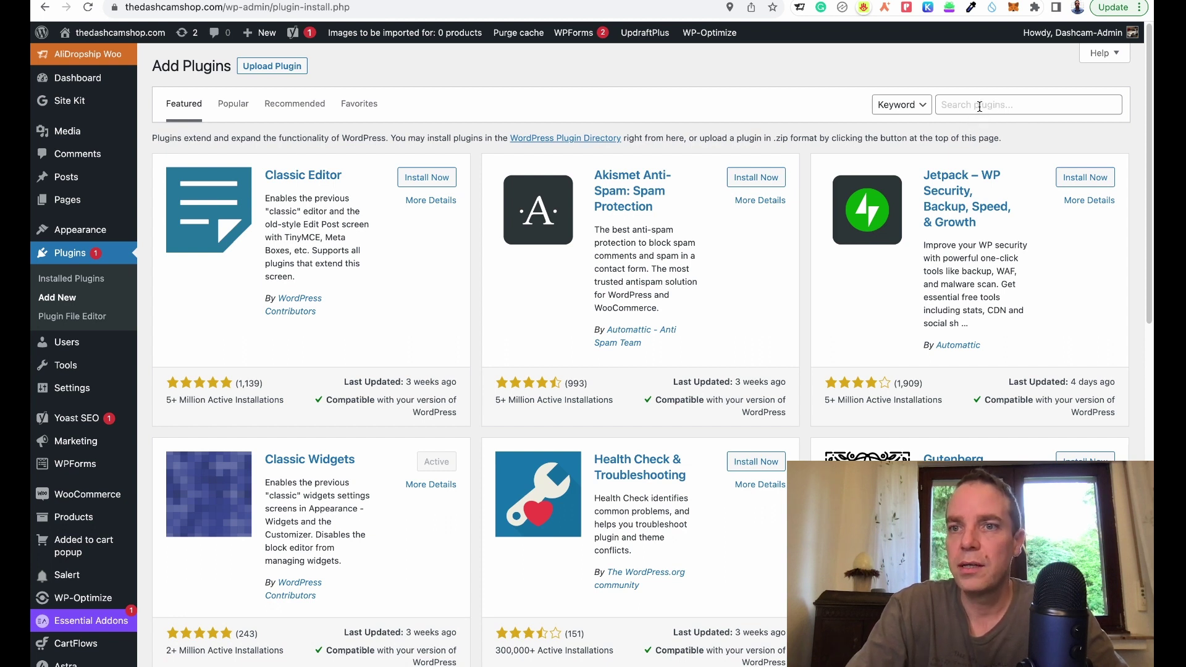
left_click(982, 105)
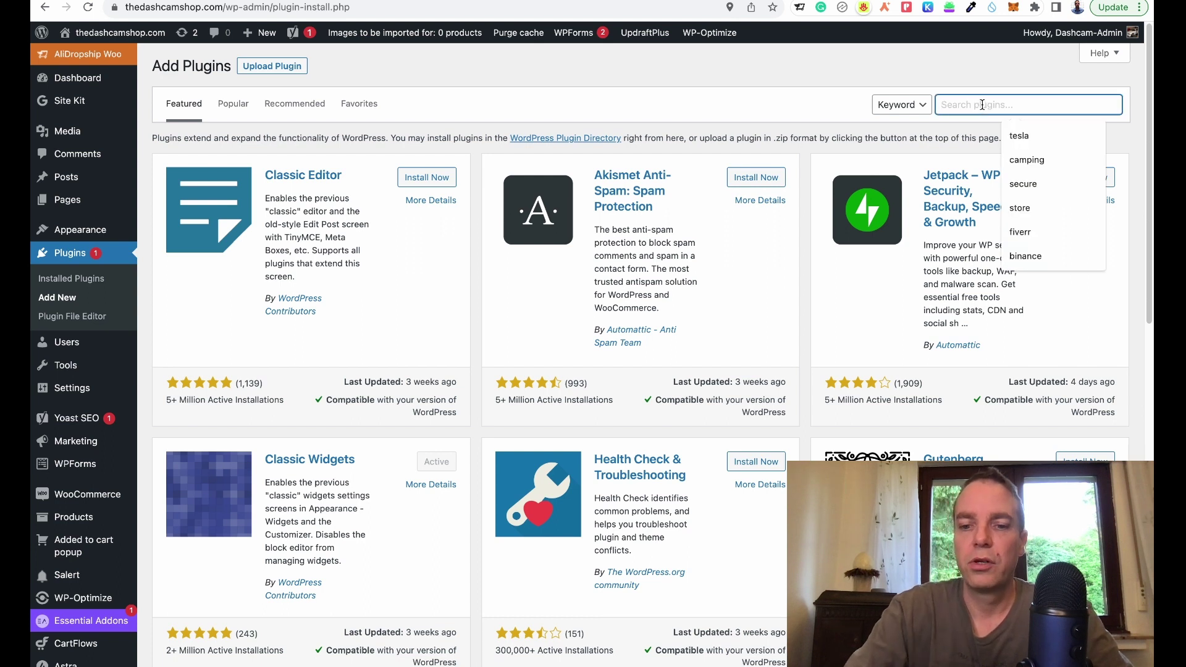
type("woo payments")
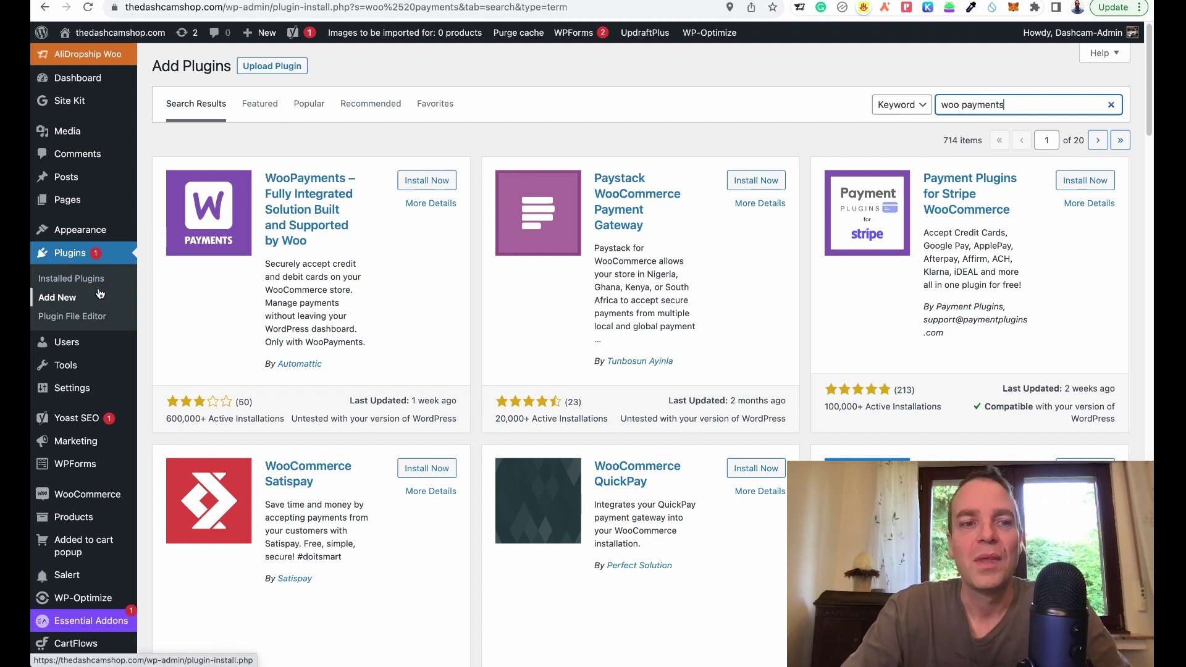
- Open Payments from the admin menu to reach the WooPayments welcome page with the 10% off offer
scroll(104, 291, "down", 5)
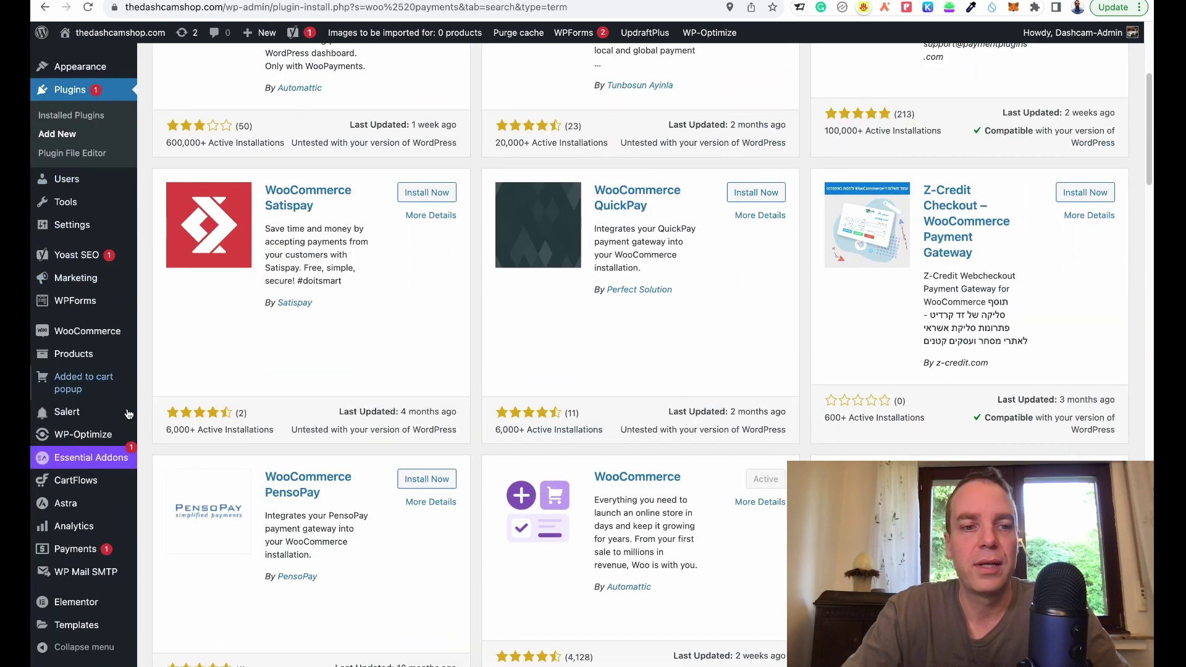
left_click(78, 553)
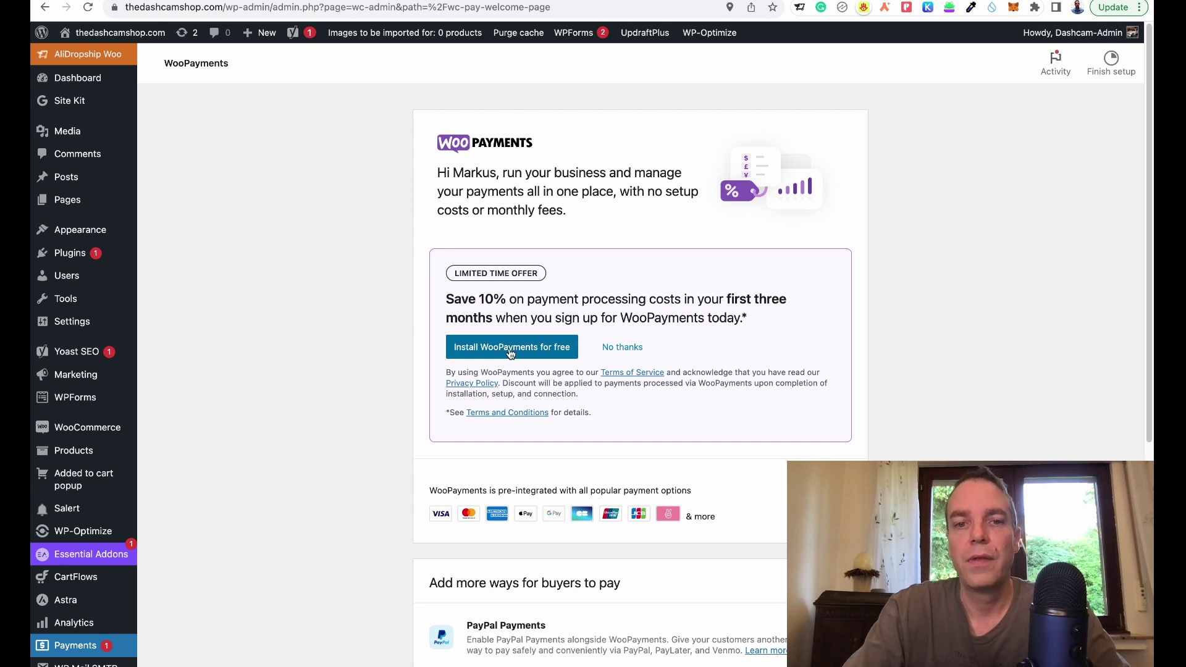
- Choose 'Install WooPayments for free' and wait for the WordPress.com connect page
left_click(519, 353)
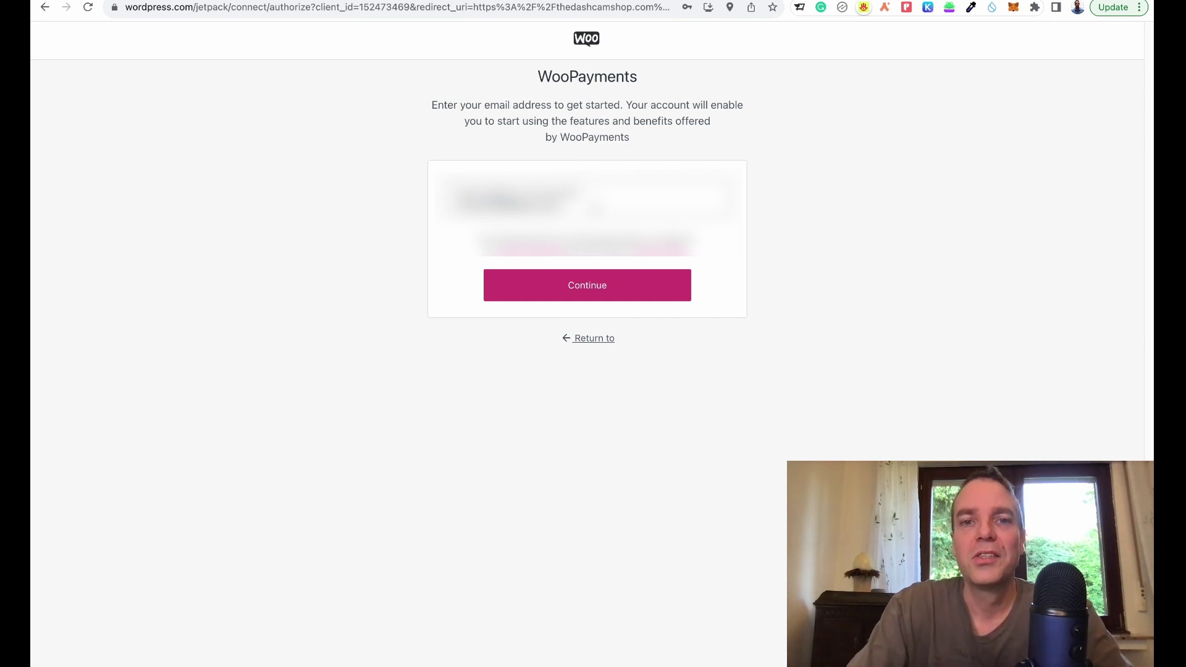
- Paste the store's email address into WordPress.com and continue to account creation
left_click(587, 244)
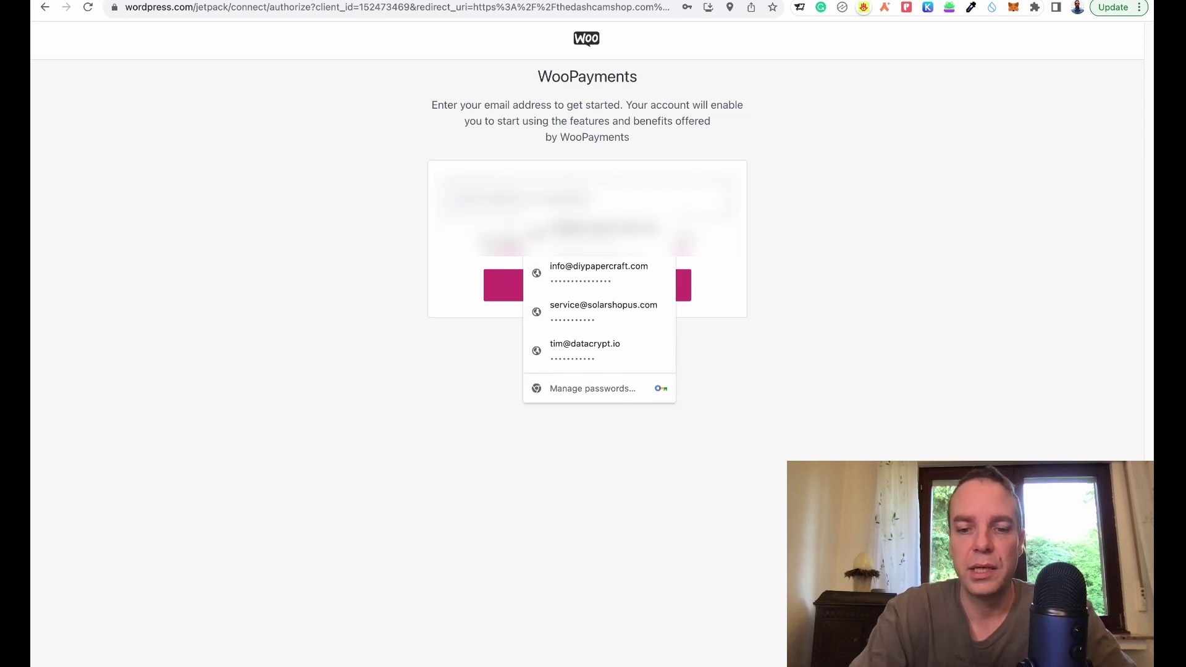
key("super+v")
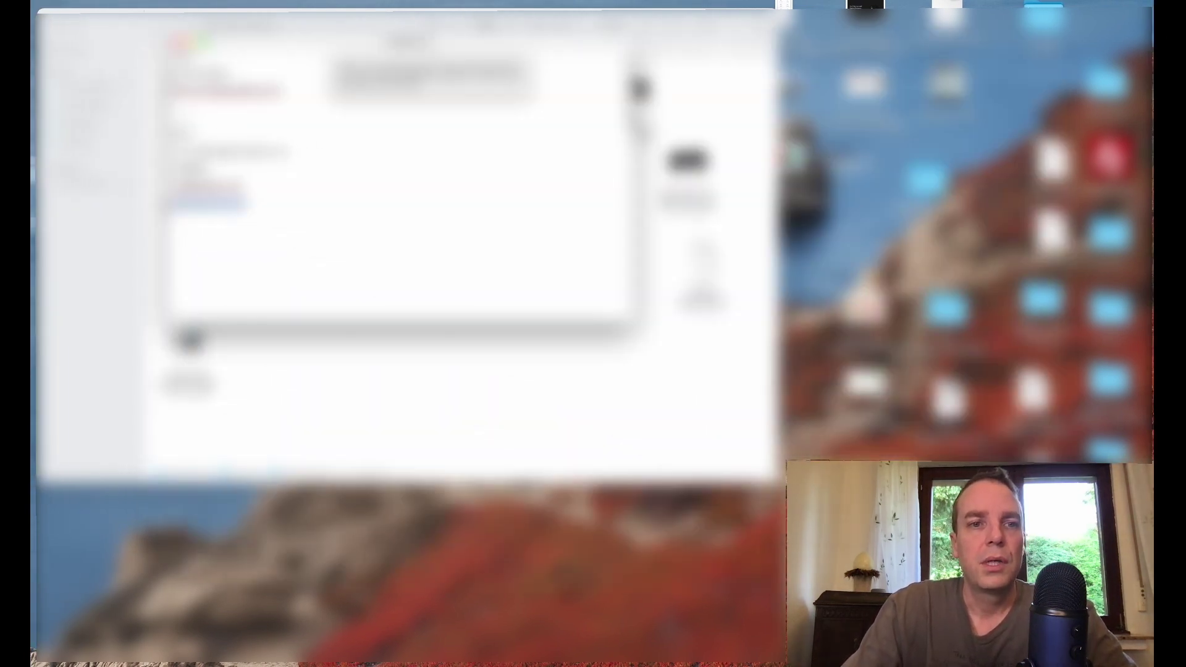
left_click(232, 151)
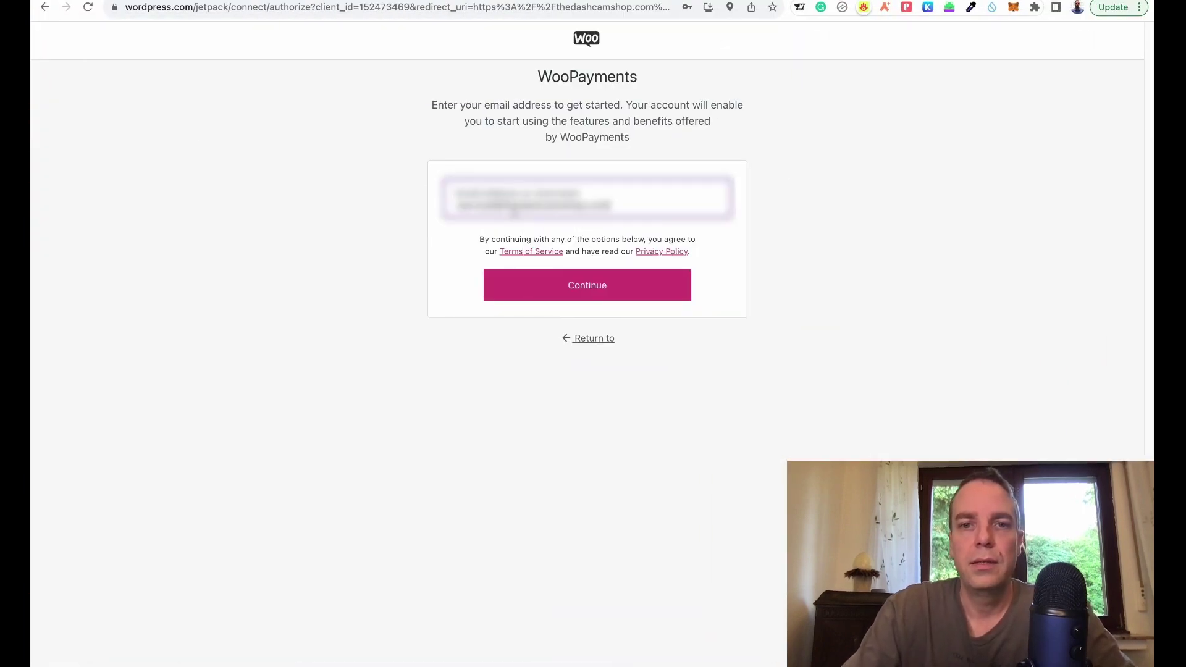
left_click(607, 292)
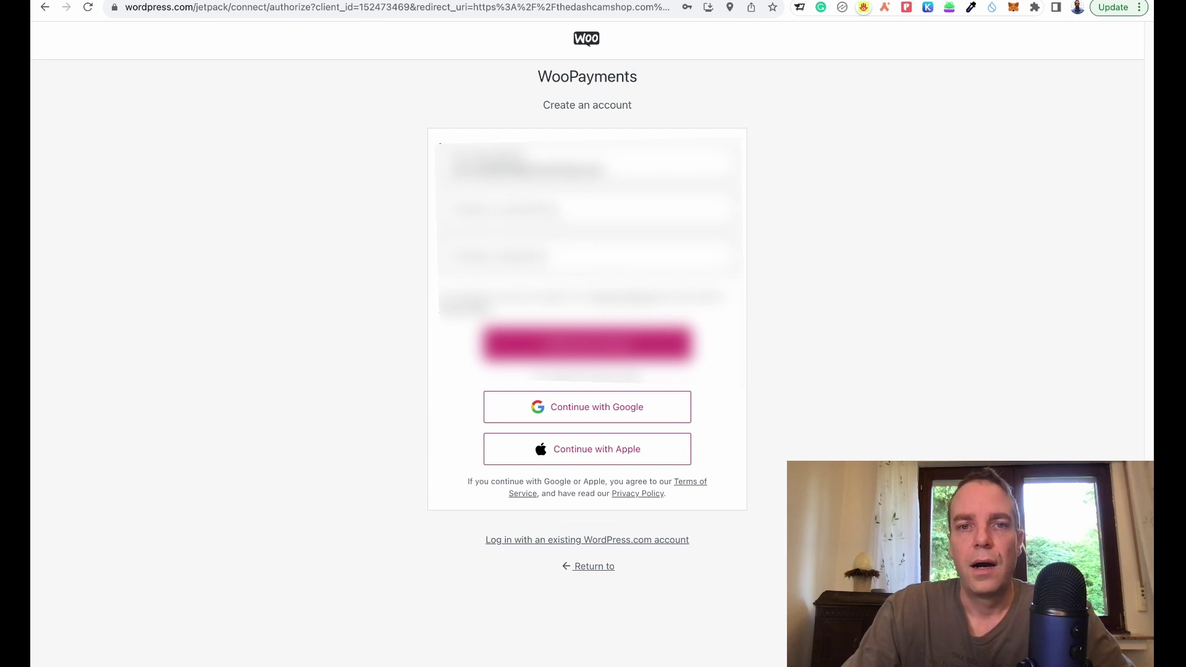
- Enter the WordPress.com username and move on to the password field
left_click(587, 210)
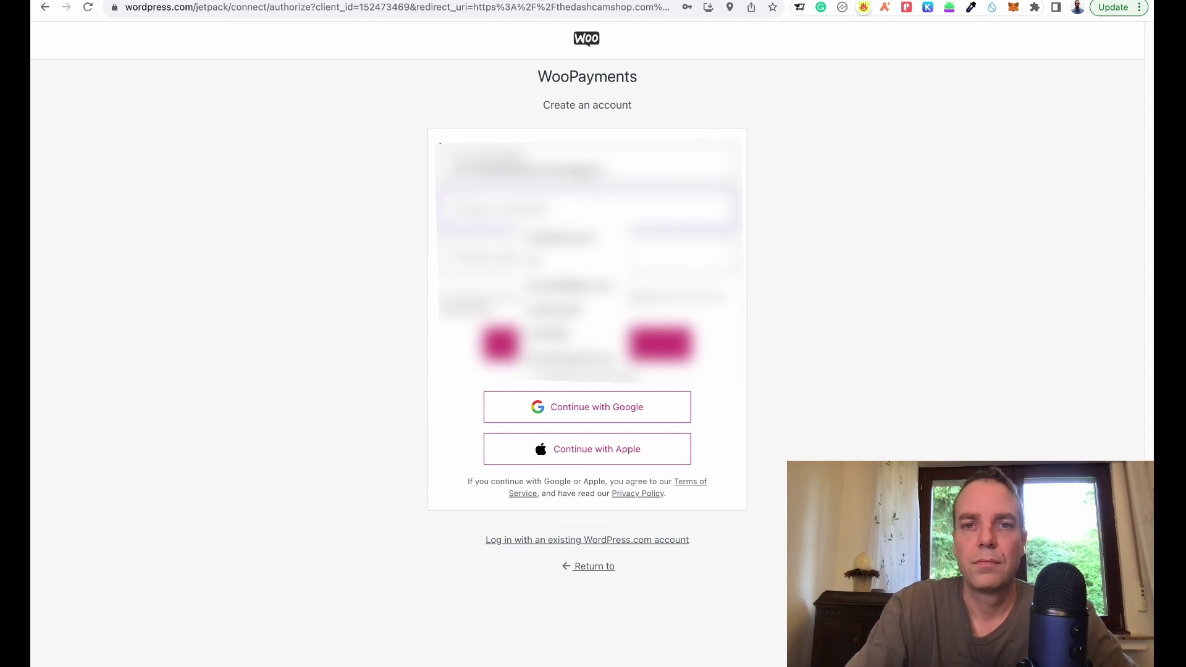
key("Return")
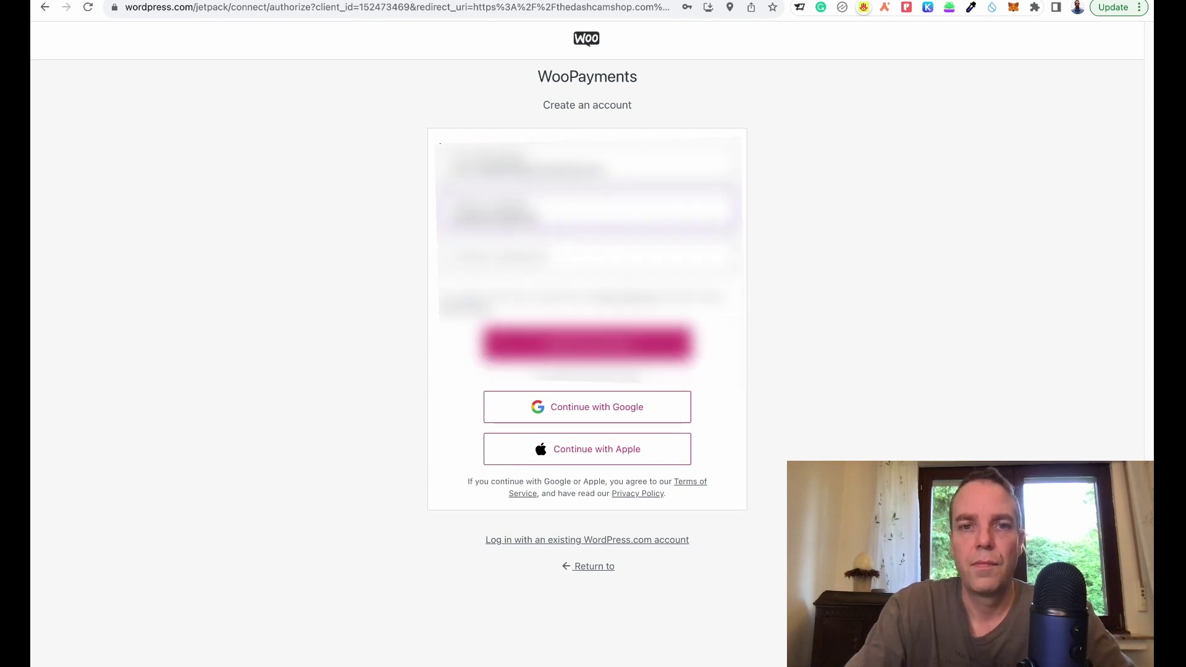
left_click(438, 268)
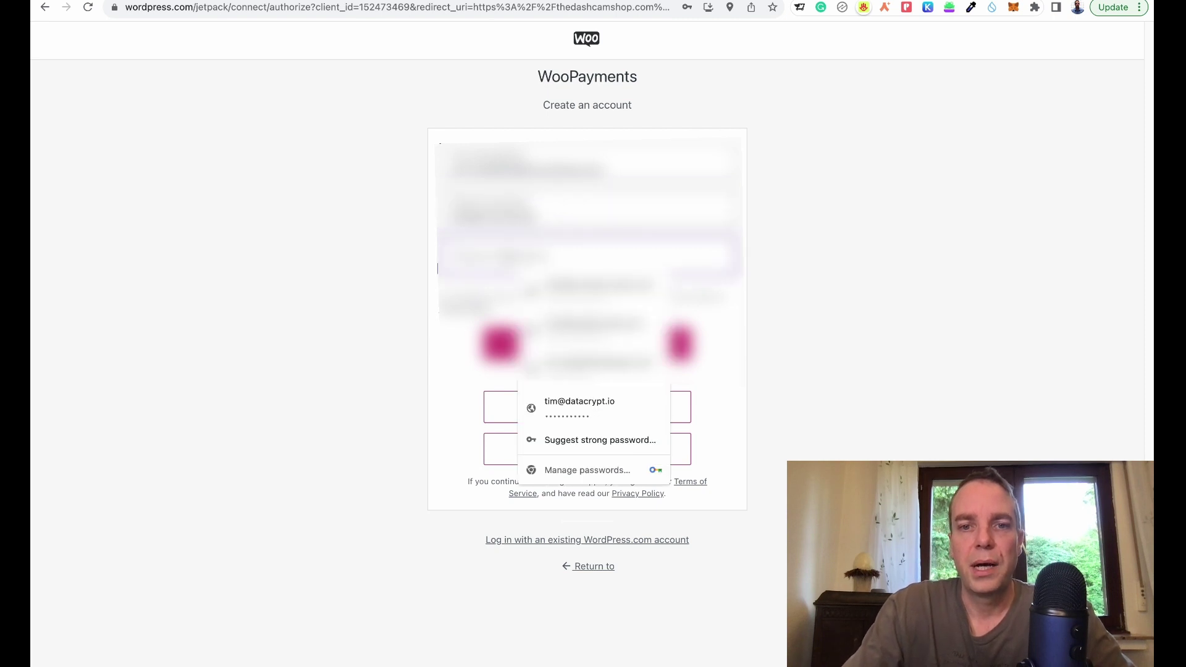
left_click(396, 298)
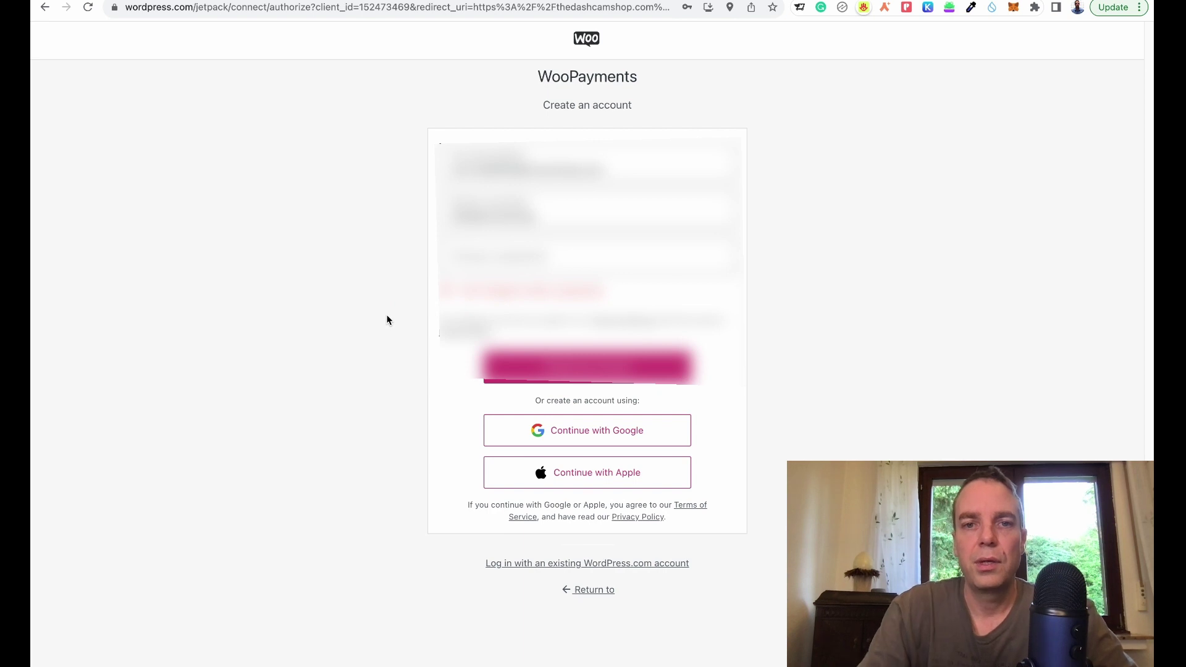
- Copy the account password from the desktop notes, fill it in, and create the account
key("ctrl+Left")
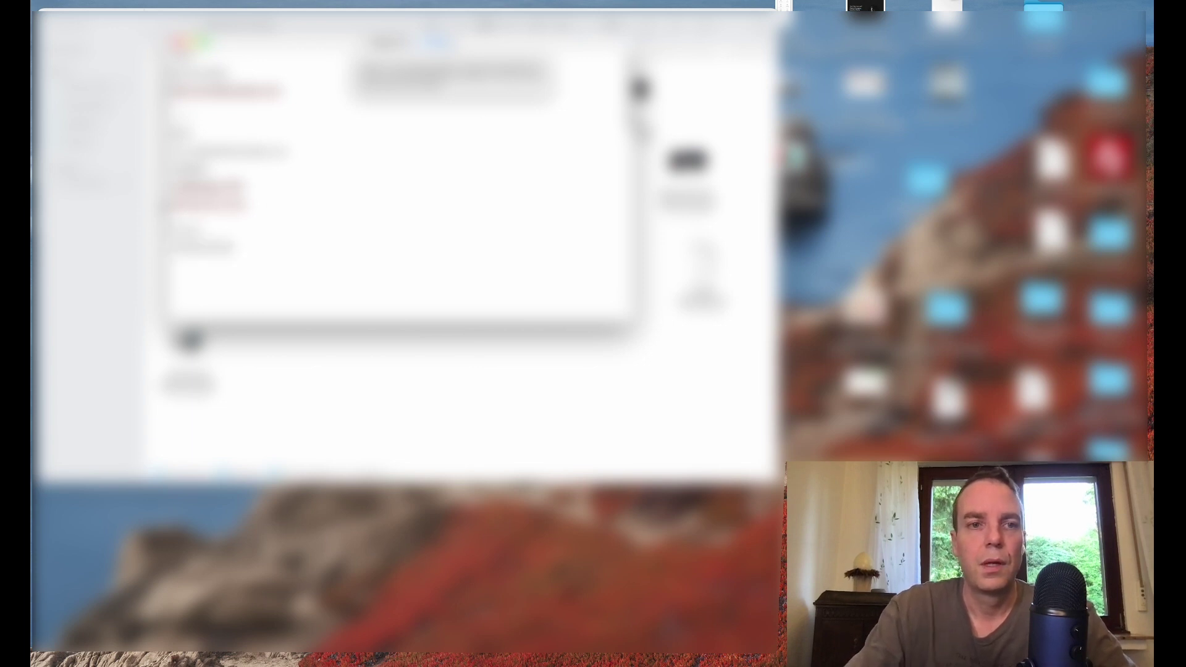
left_click_drag(245, 184, 169, 184)
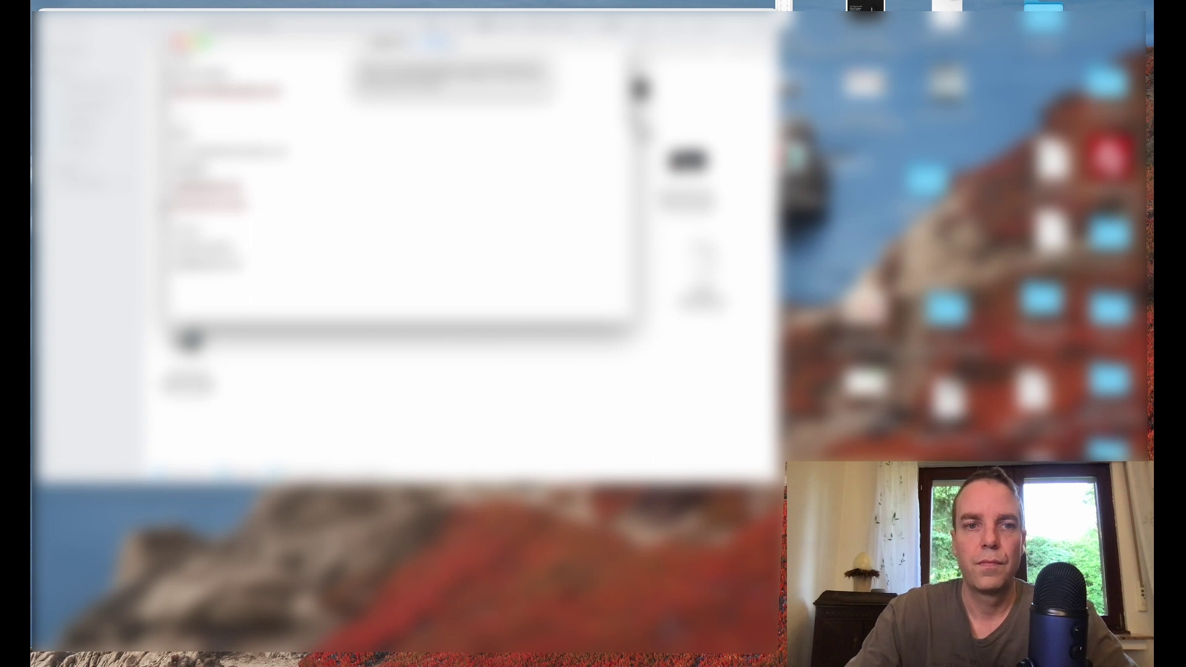
key("ctrl+Right")
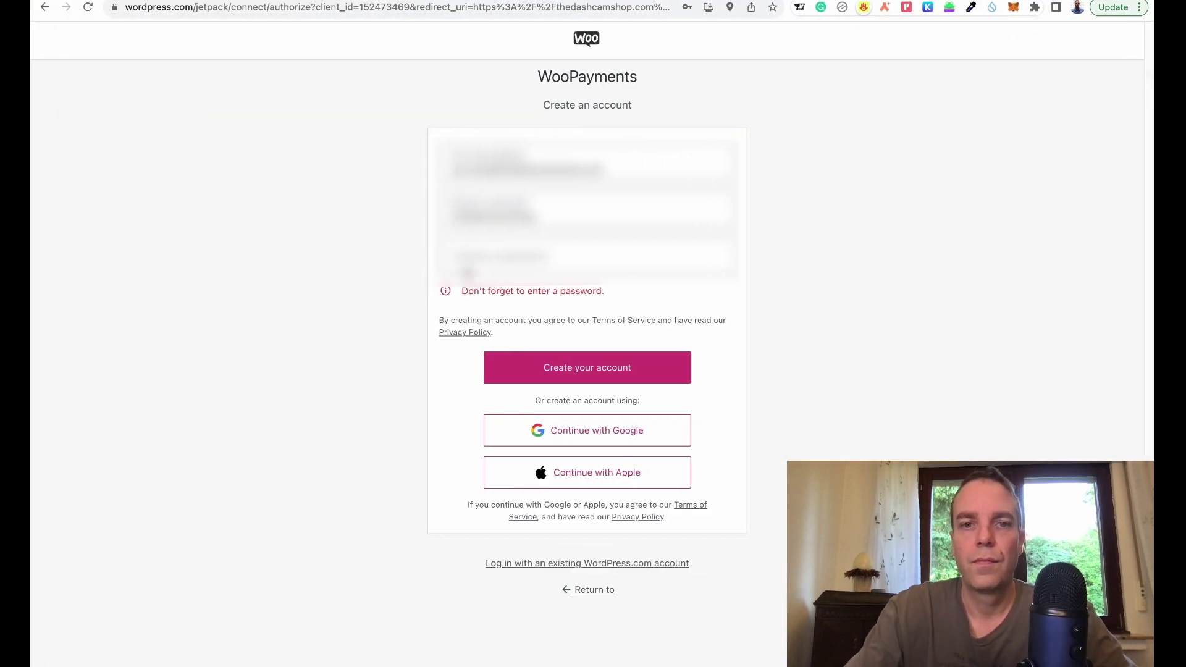
left_click(468, 265)
left_click(432, 265)
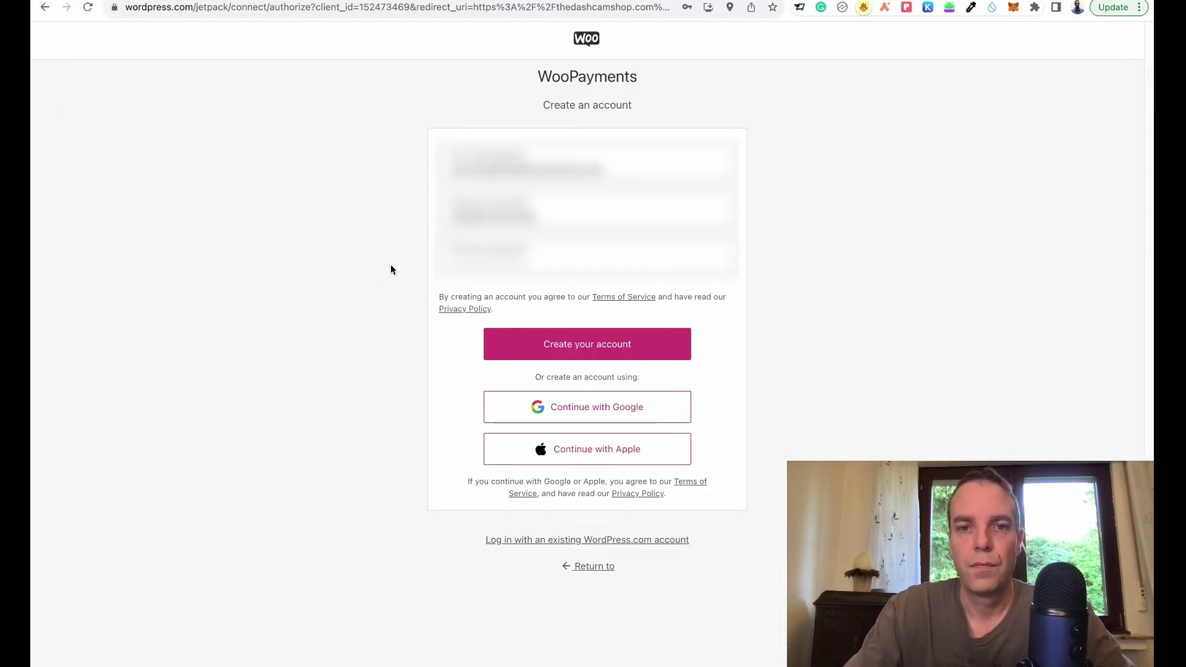
left_click(618, 347)
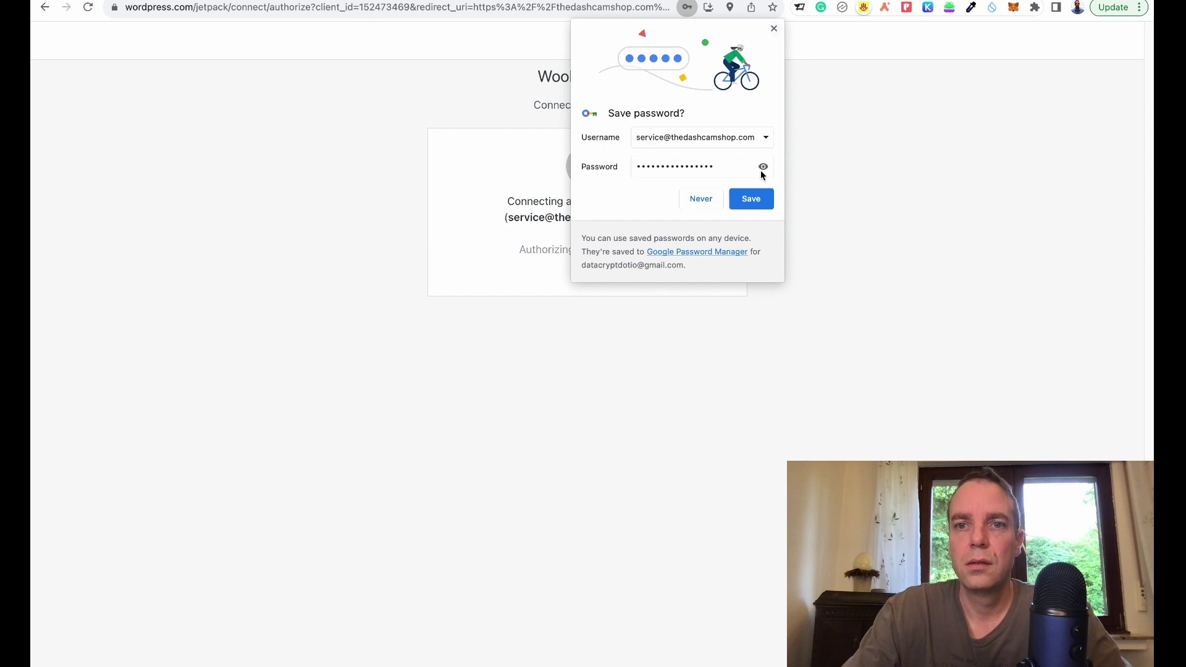
- Save the new password in Chrome and let the connection redirect to Stripe's WooPayments onboarding
left_click(763, 201)
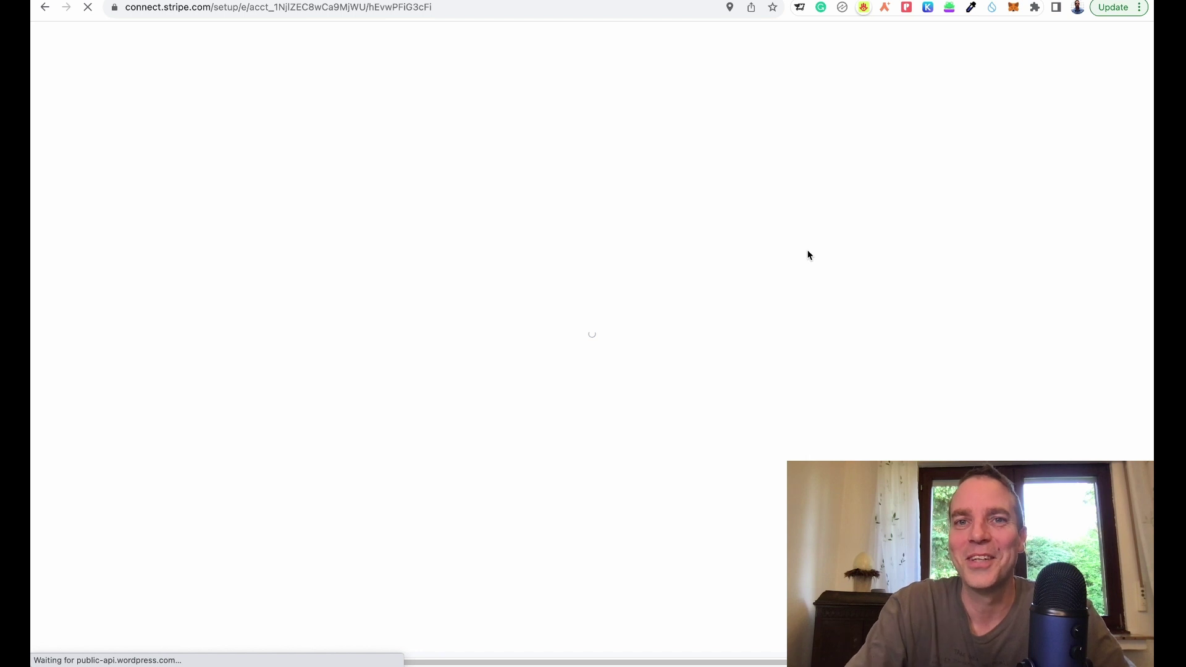
key("Return")
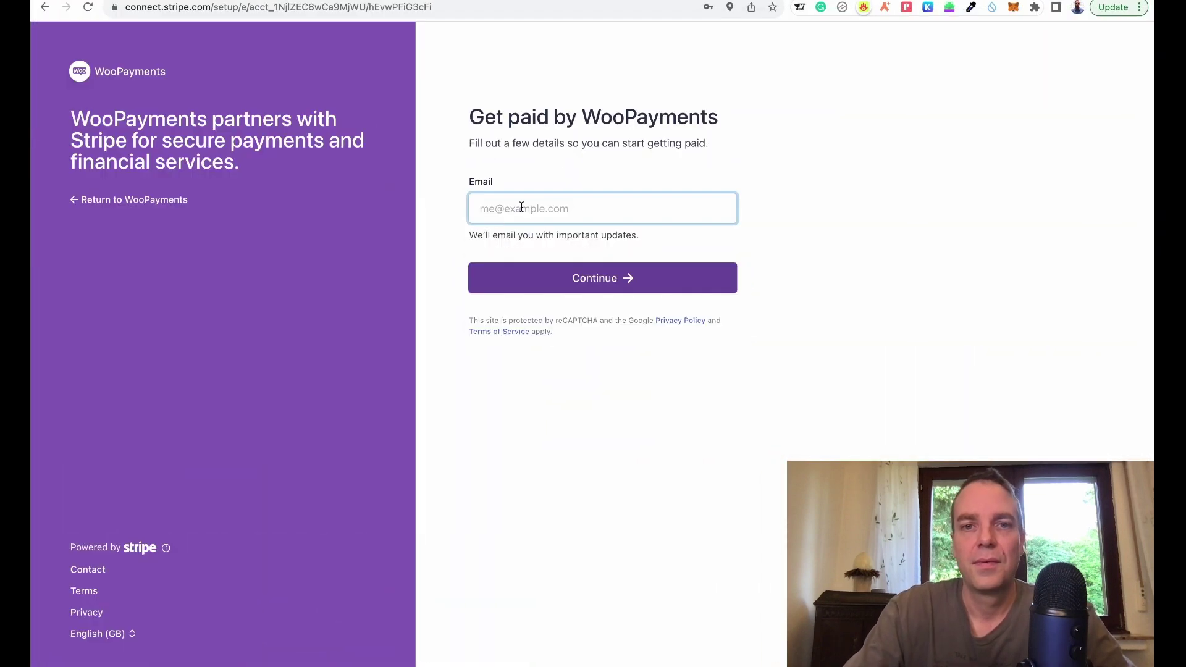
- Submit the business email, send a code to the mobile number, and enter the SMS verification code
key("super+v")
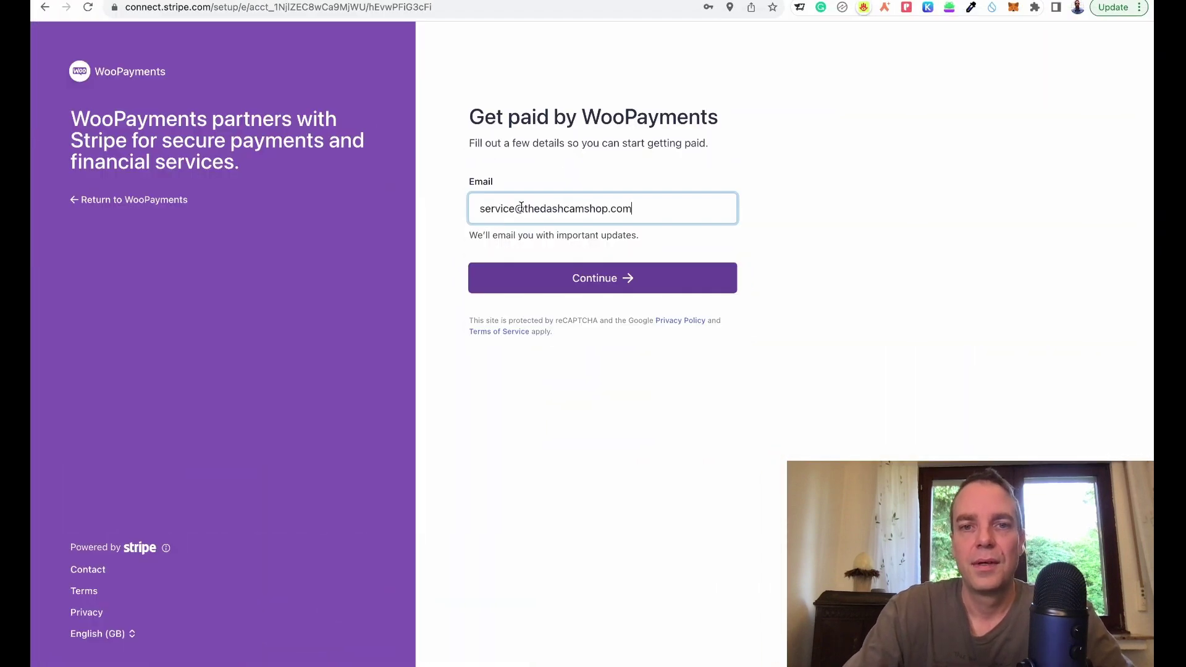
left_click(594, 286)
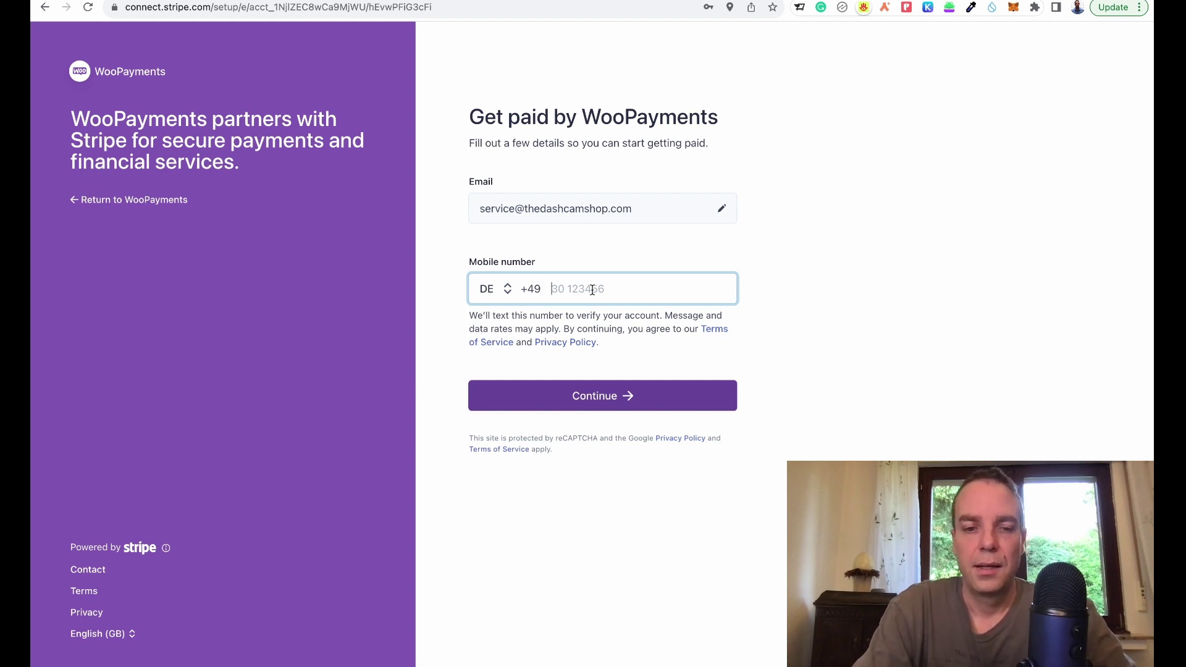
left_click(621, 398)
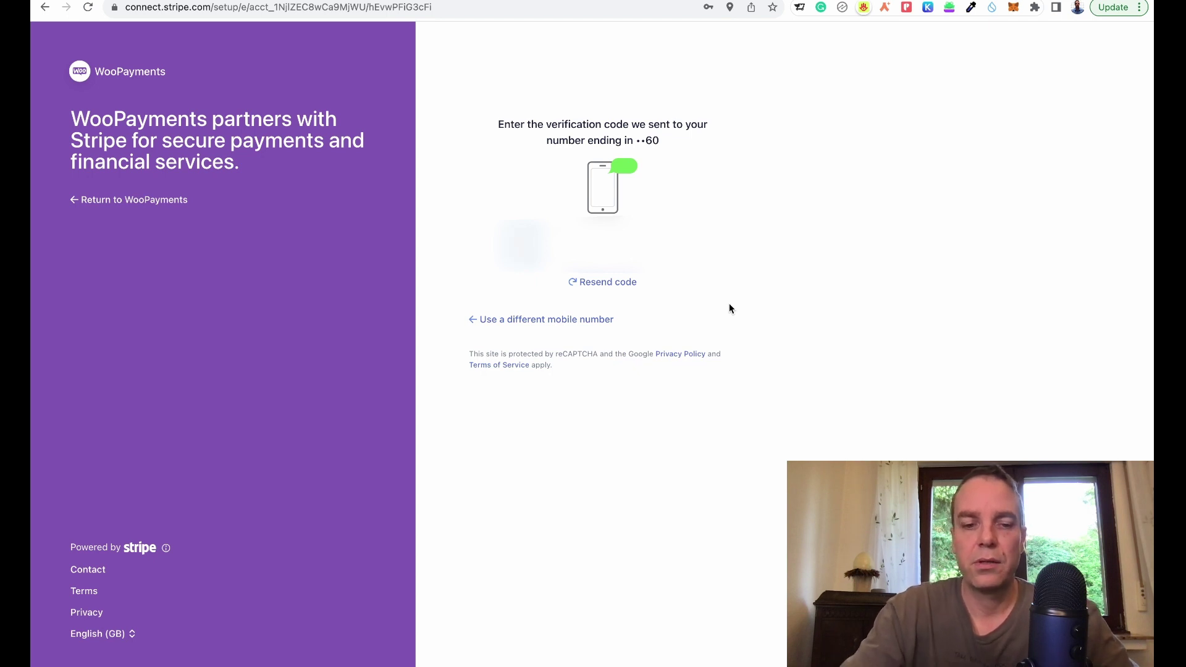
type("00")
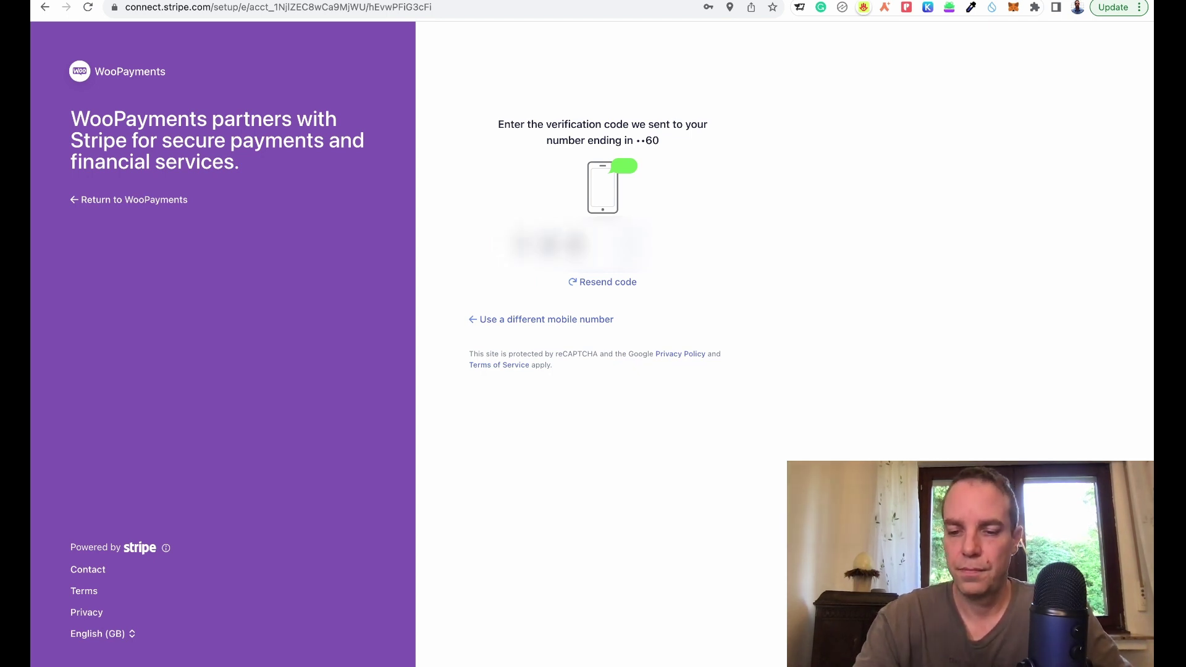
type("000")
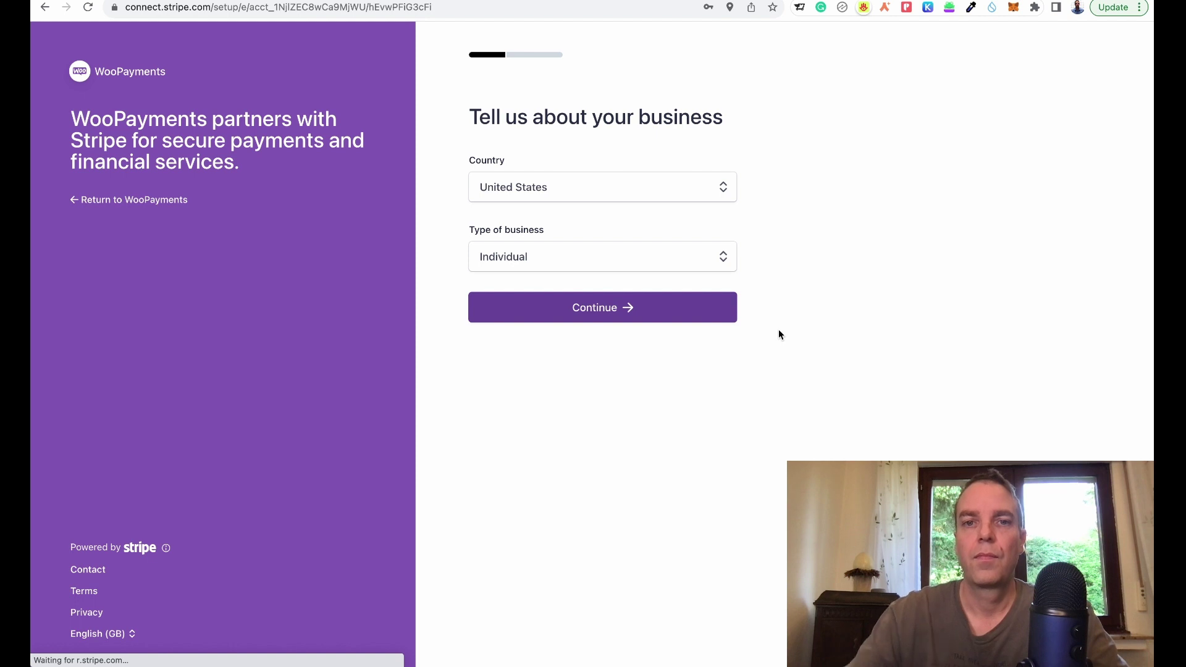
- Choose Germany as the country and Eingetragener Kaufmann (e.K.) as the business type, then continue
left_click(703, 183)
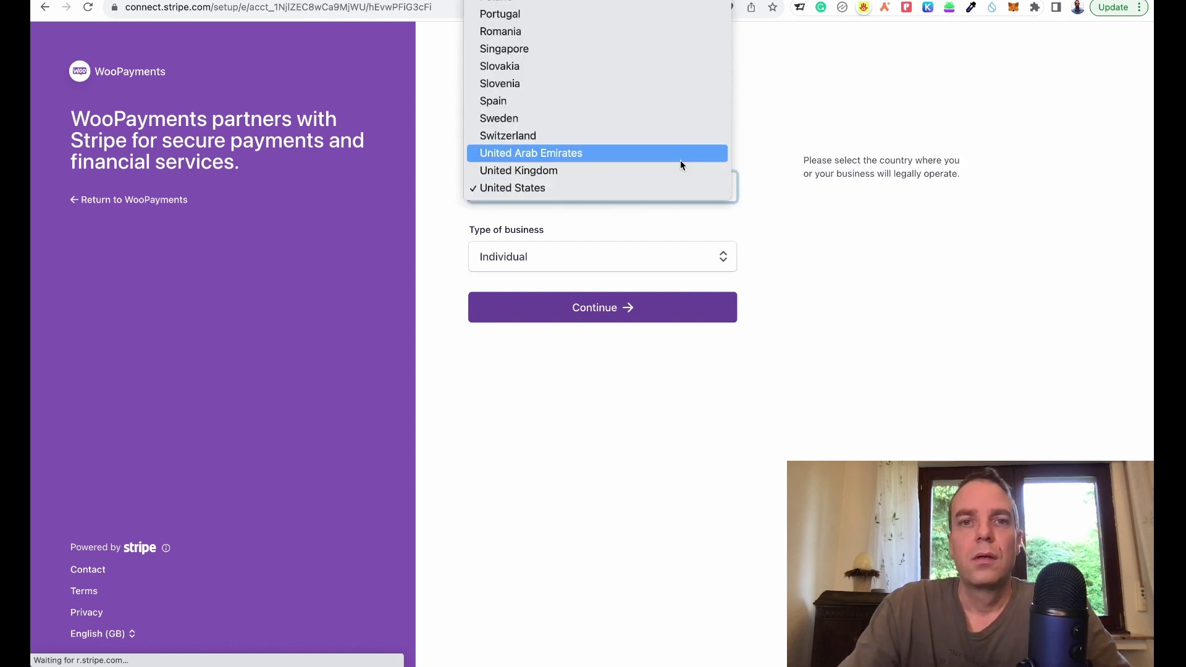
scroll(680, 161, "up", 5)
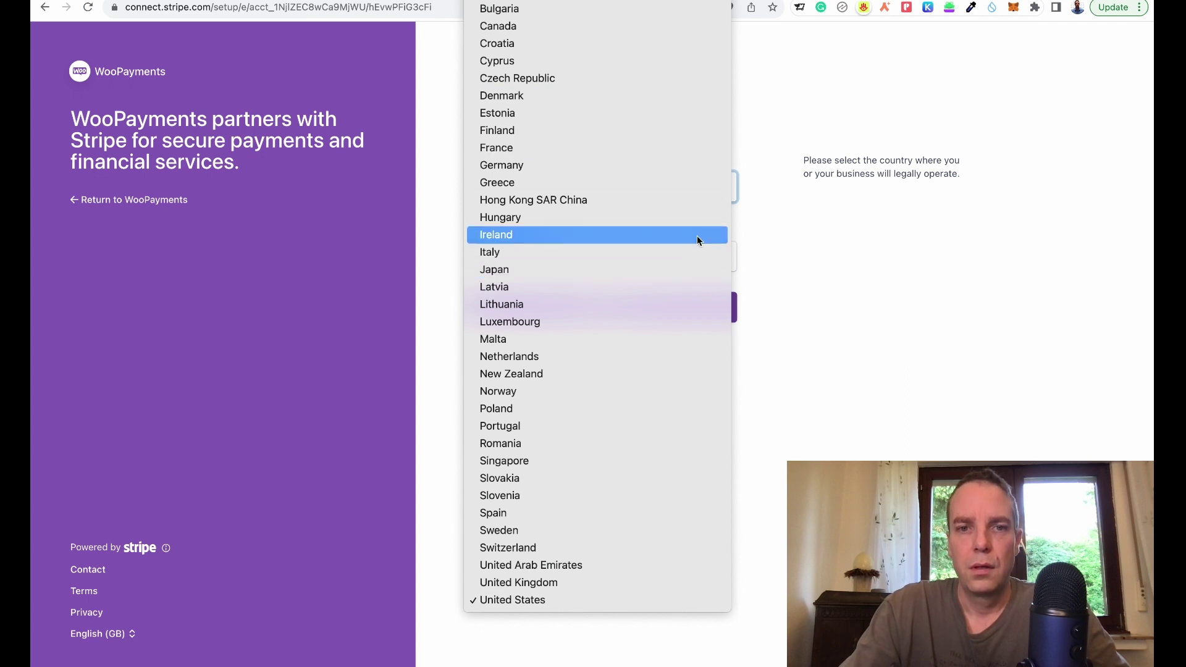
scroll(679, 315, "up", 1)
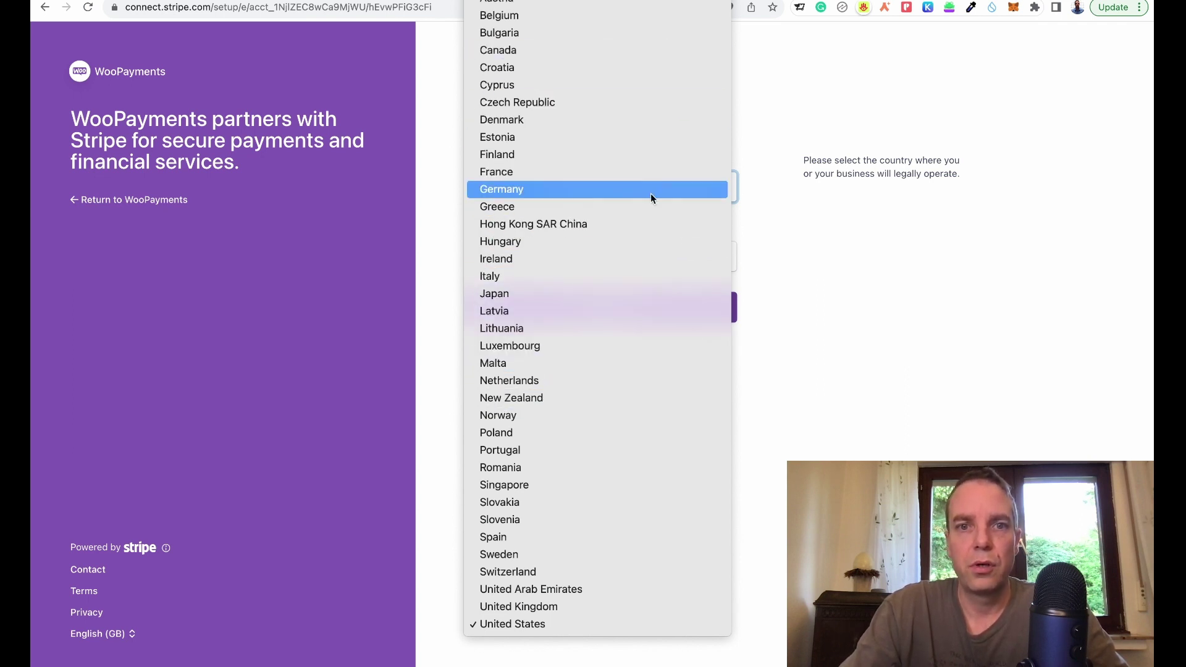
left_click(650, 194)
left_click(666, 267)
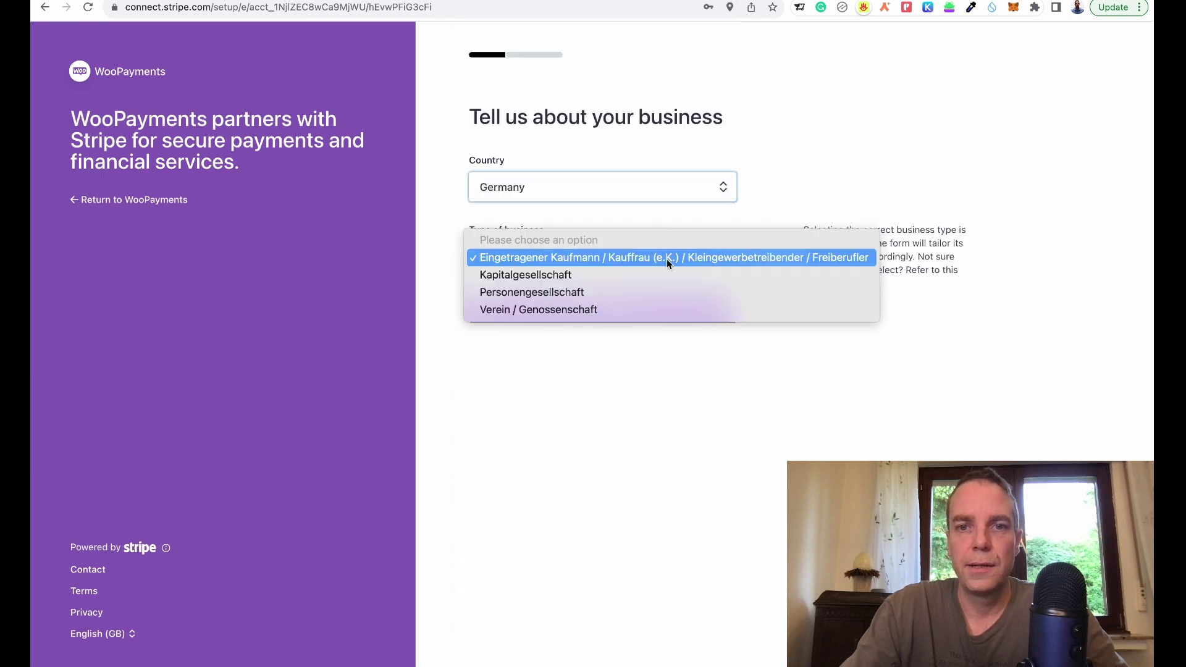
left_click(666, 291)
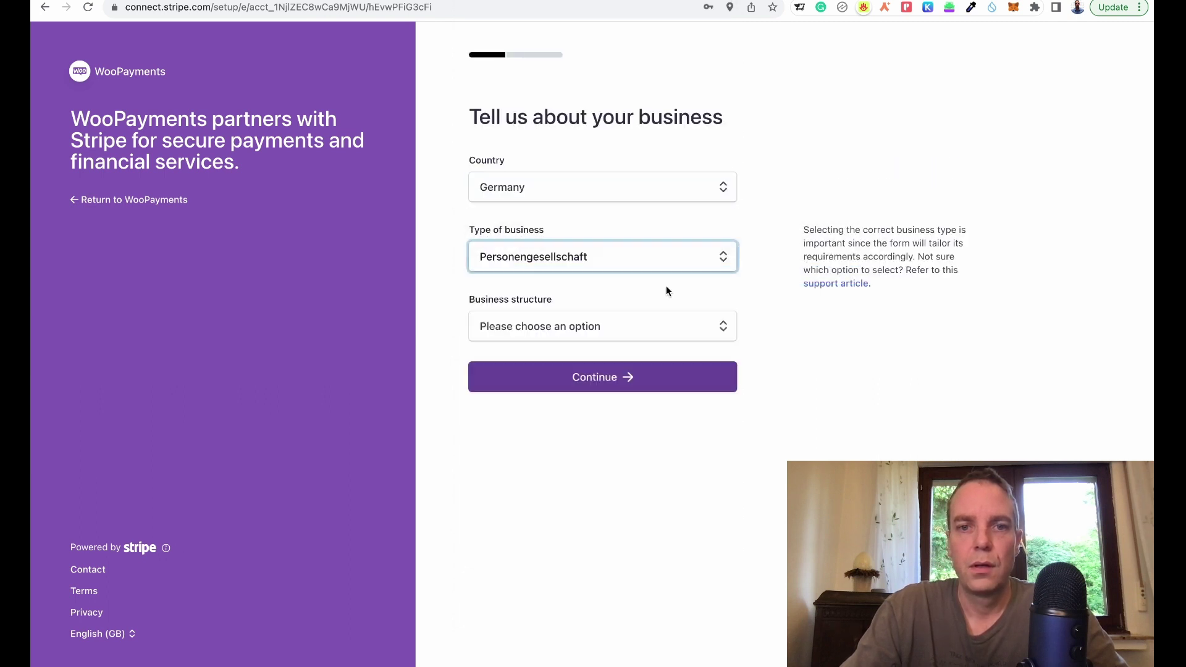
left_click(657, 257)
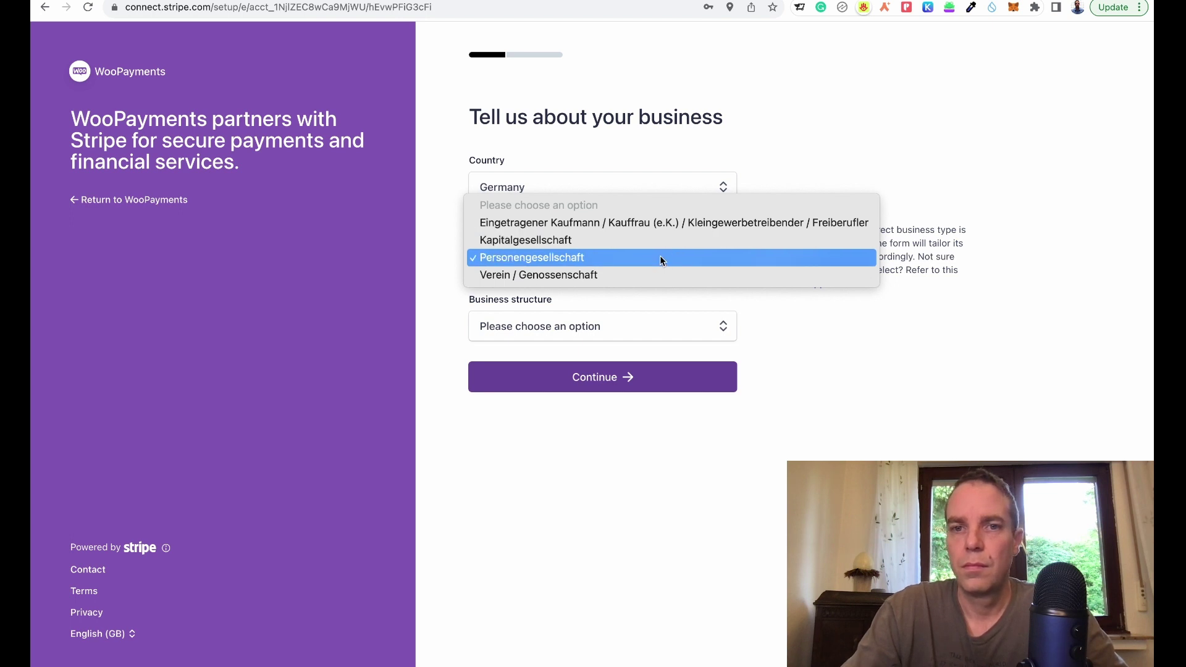
left_click(664, 257)
left_click(662, 257)
left_click(664, 222)
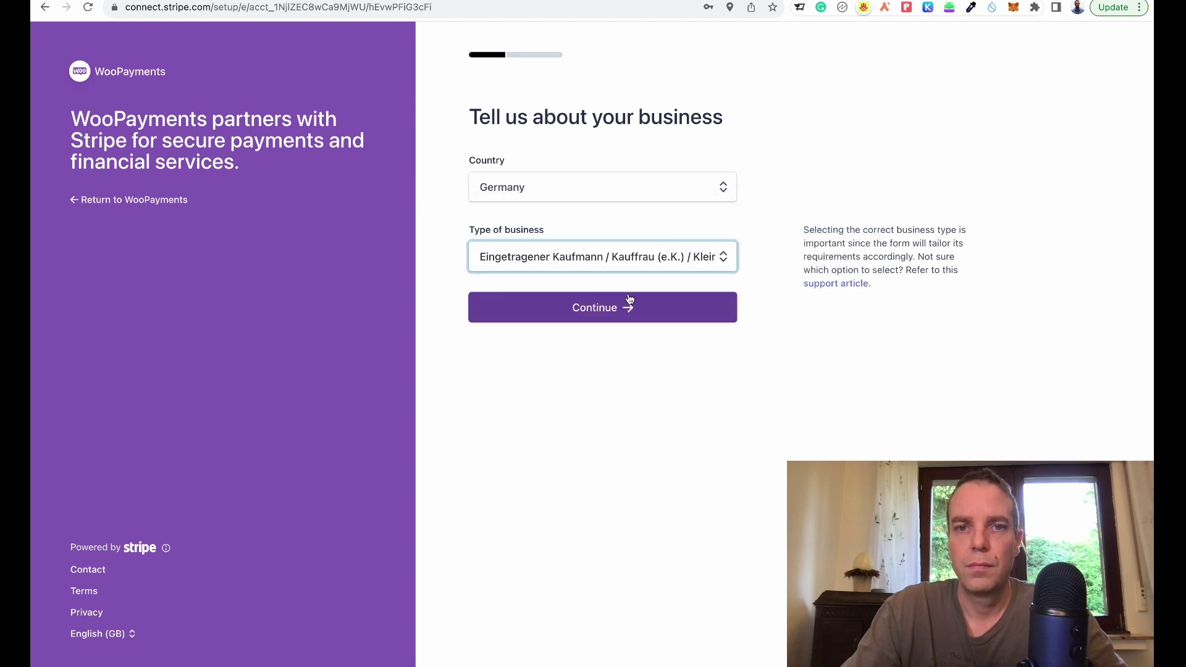
left_click(630, 315)
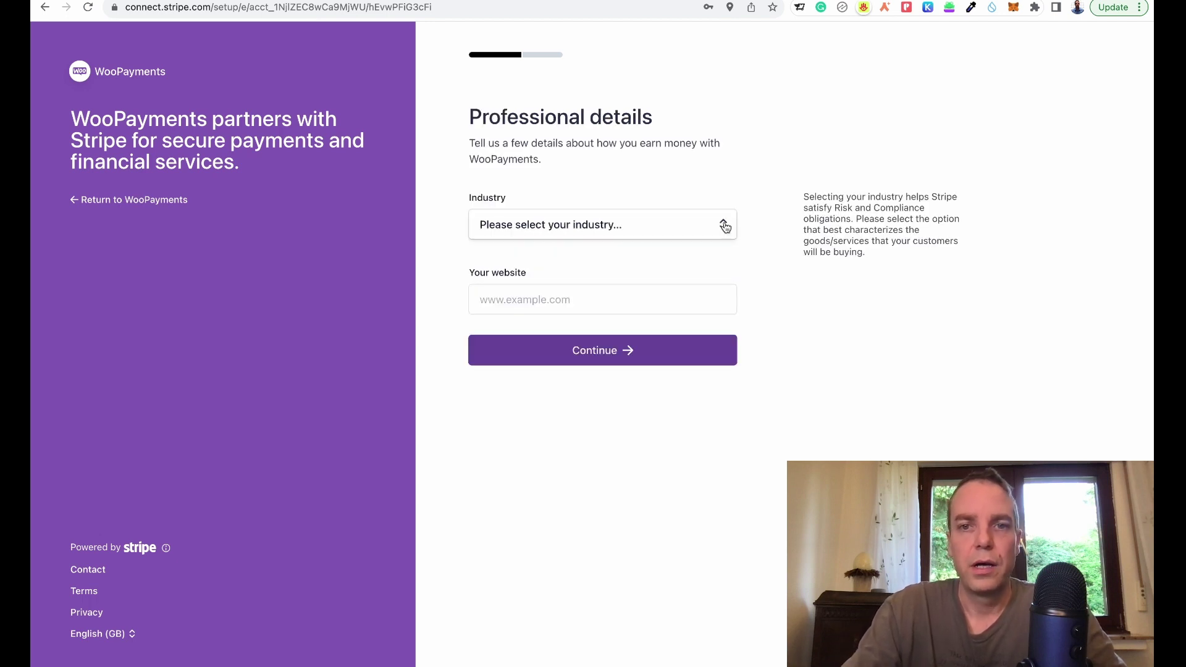
left_click(725, 226)
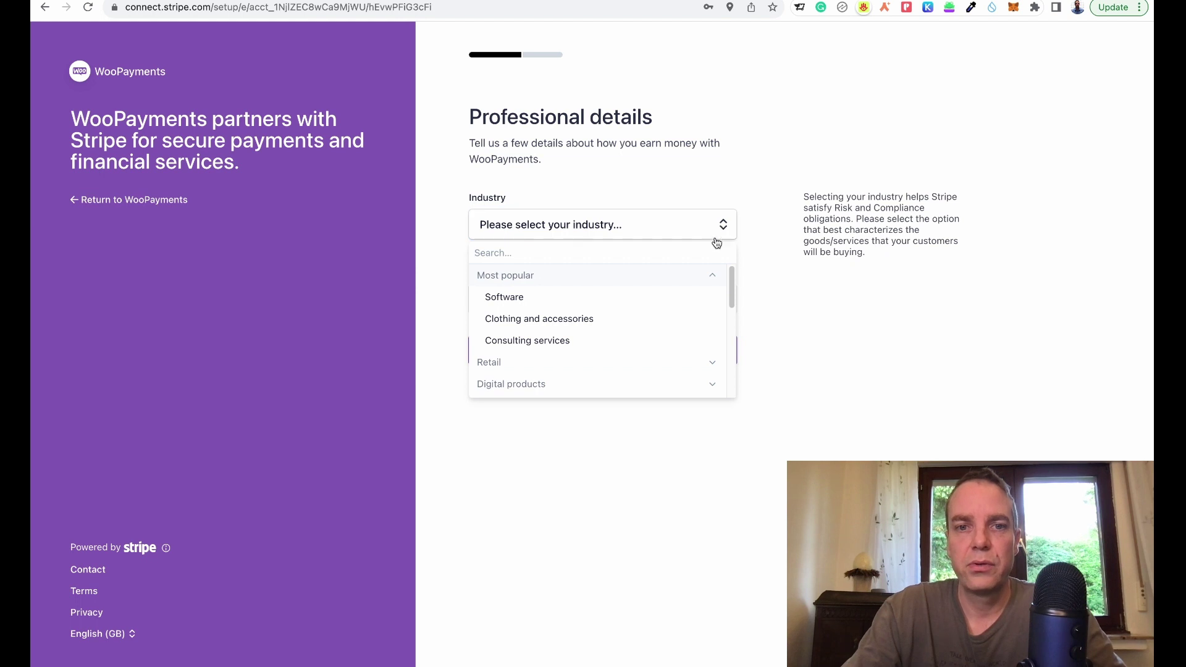
left_click(716, 364)
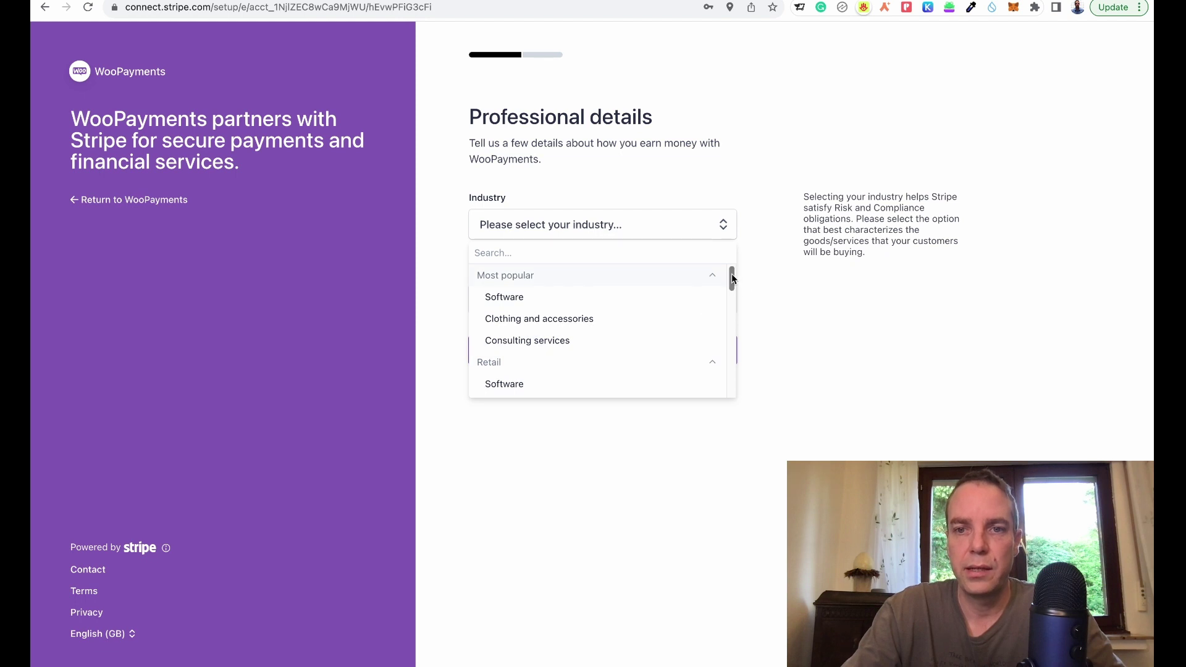
left_click_drag(732, 280, 735, 312)
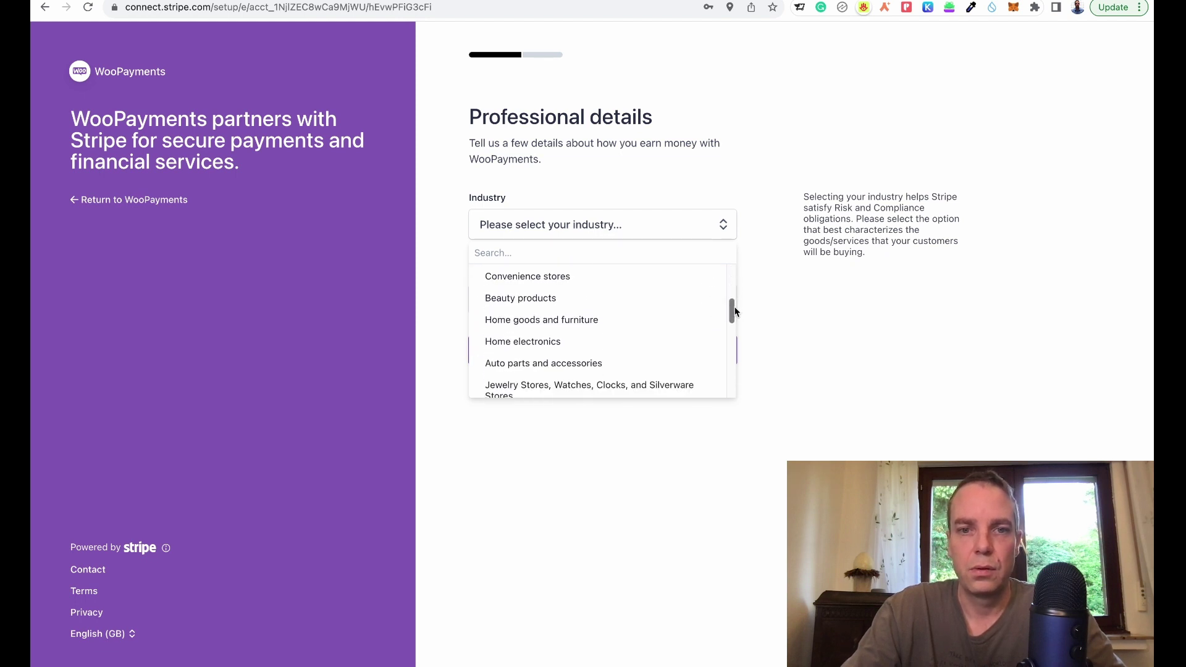
left_click(627, 362)
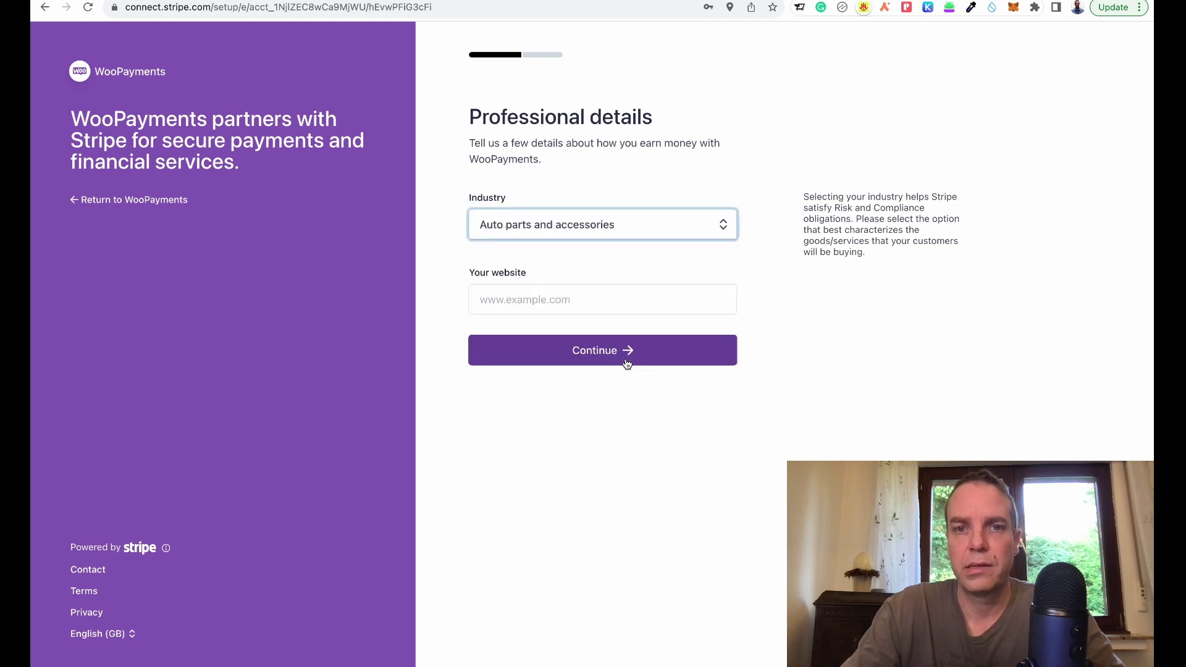
left_click(594, 300)
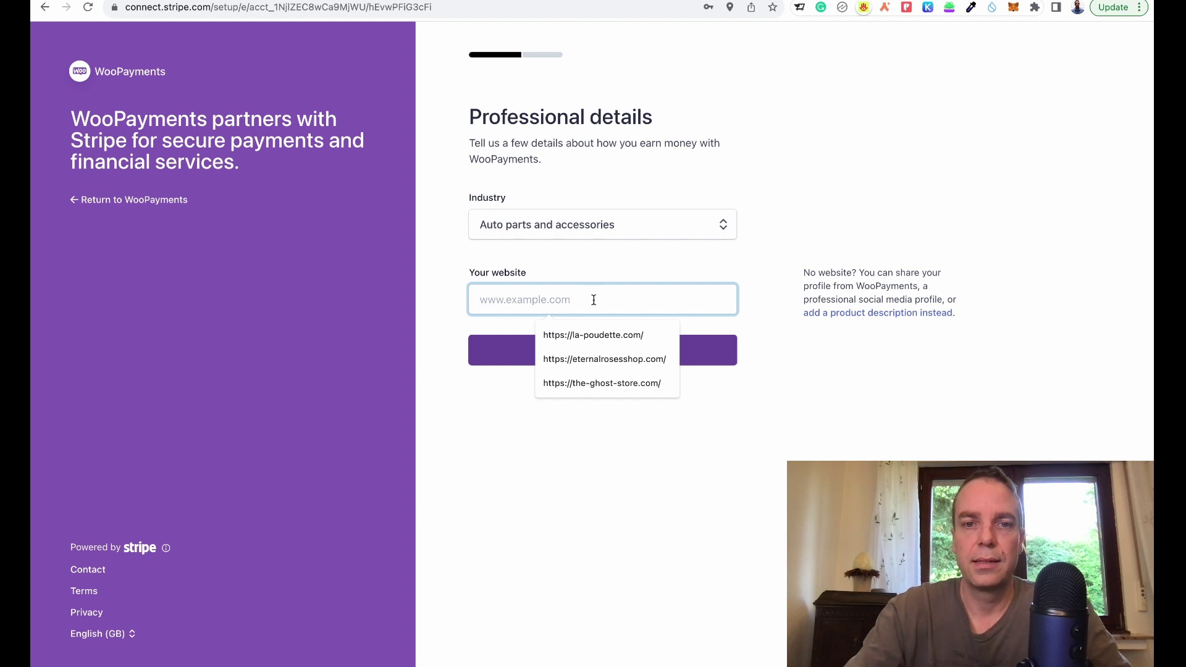
type("ww")
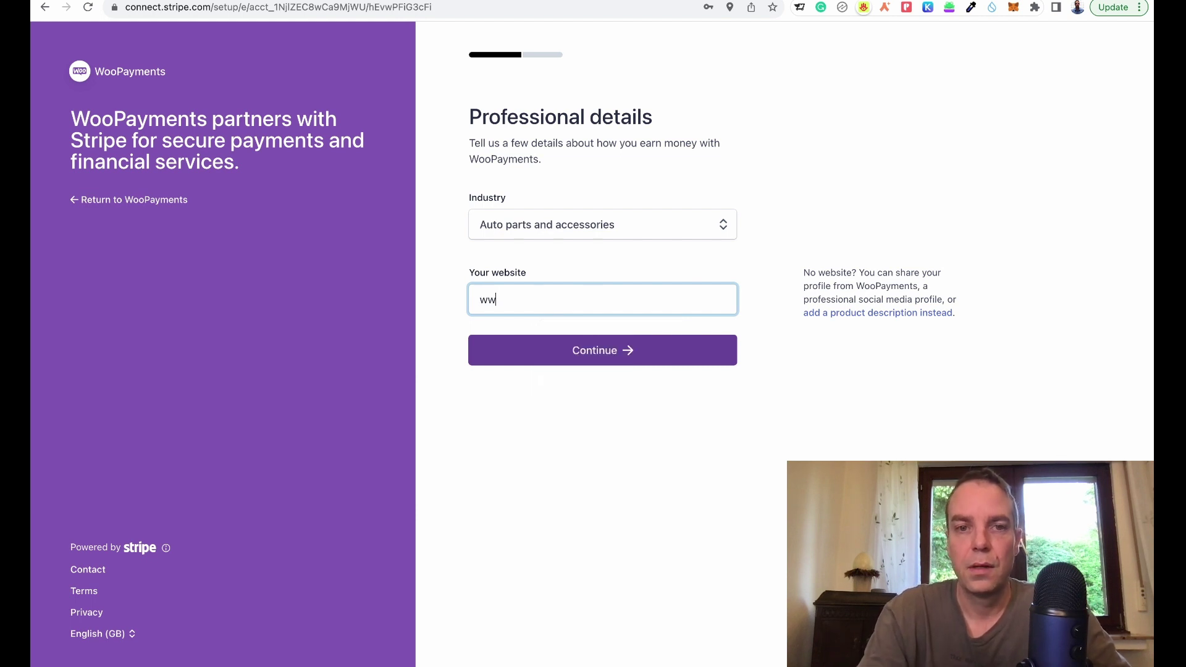
type("w.thedash")
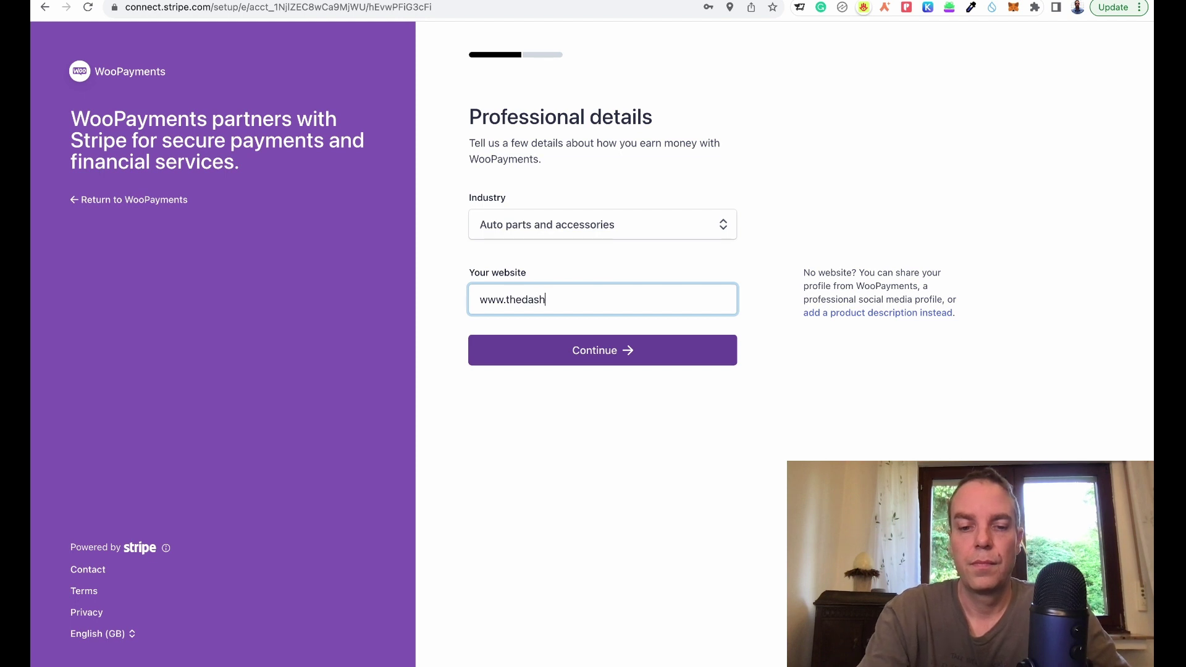
type("camshop.com")
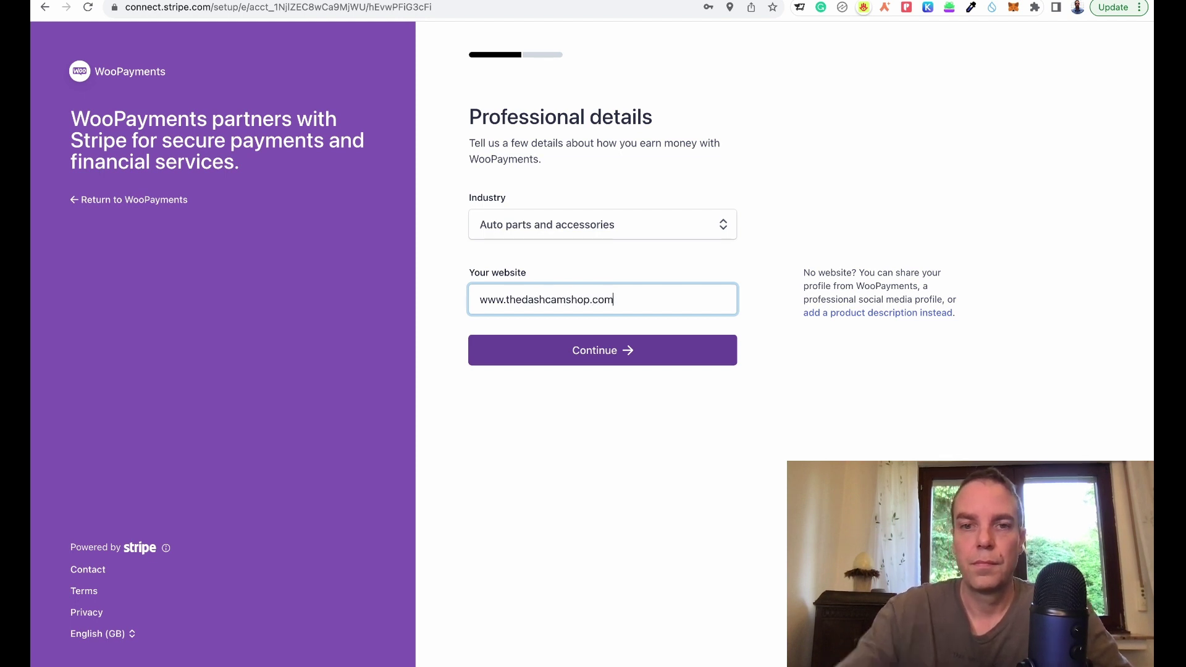
left_click(593, 351)
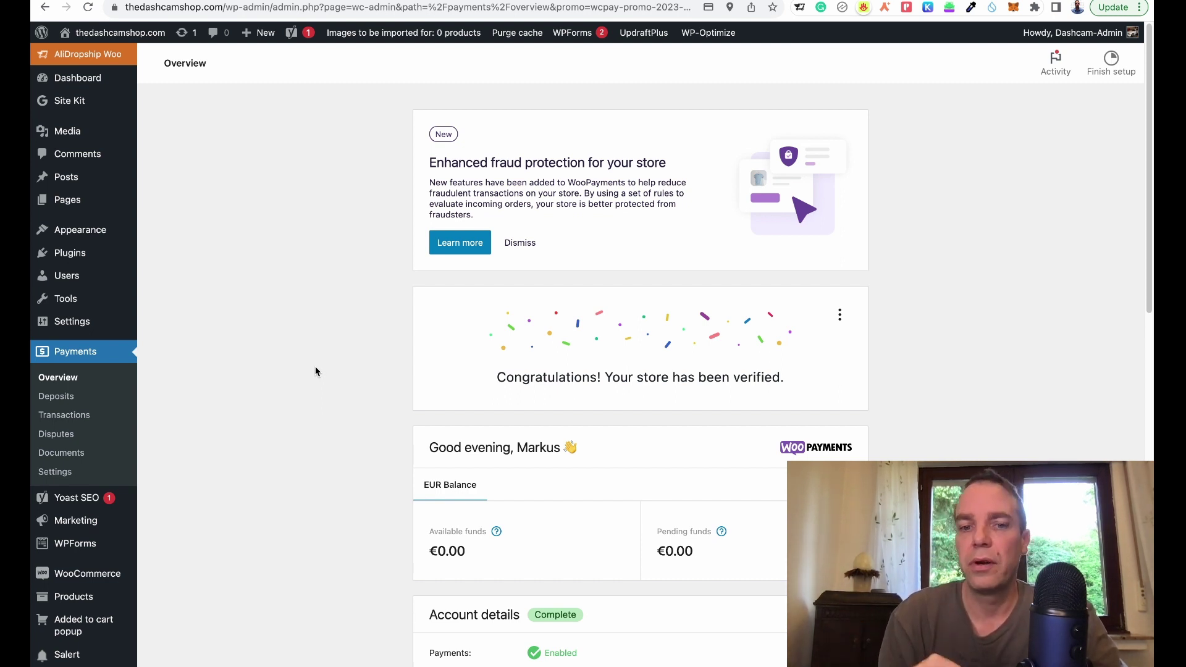
scroll(294, 359, "down", 3)
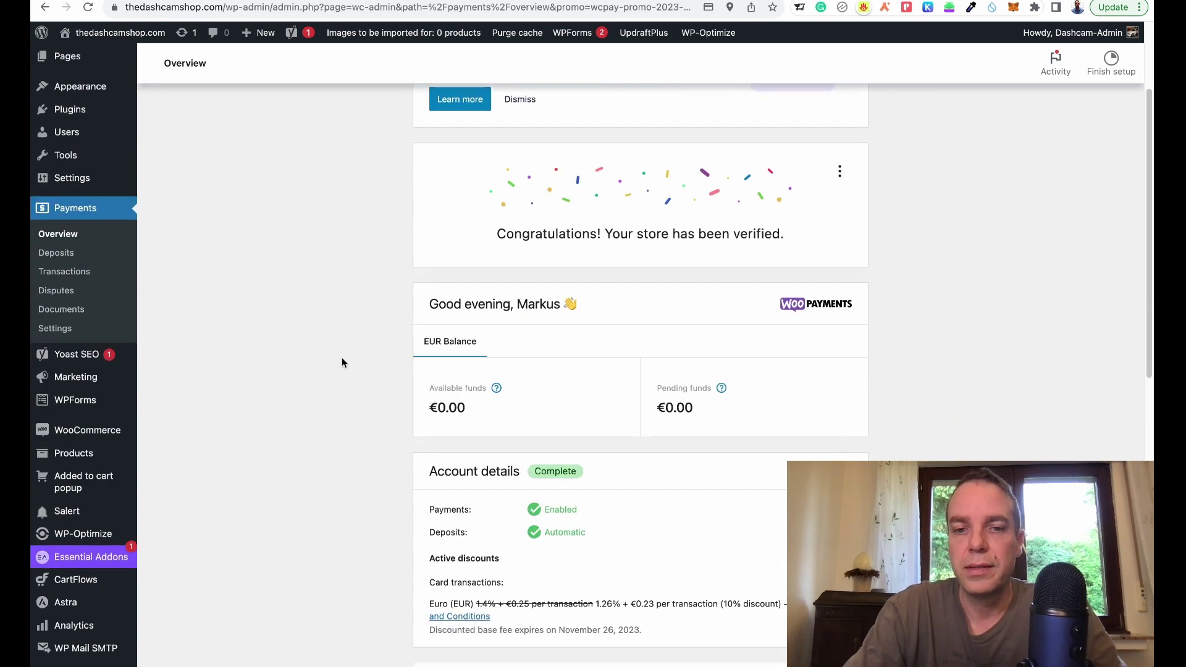
scroll(350, 389, "down", 2)
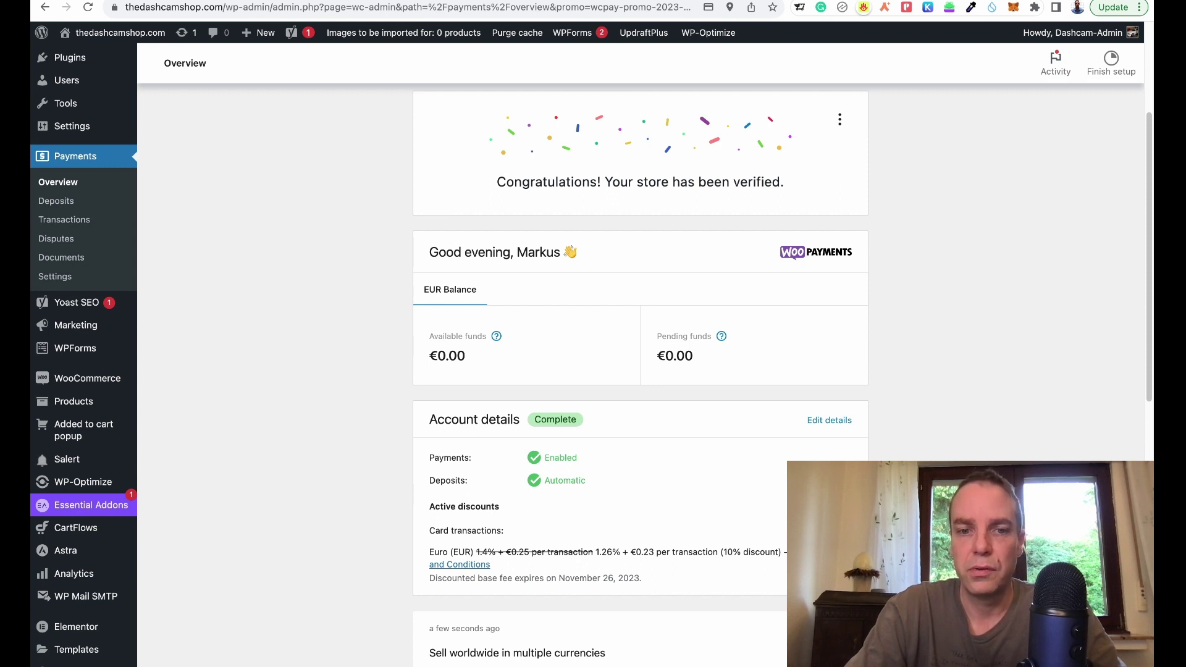
scroll(591, 356, "down", 1)
scroll(640, 371, "down", 10)
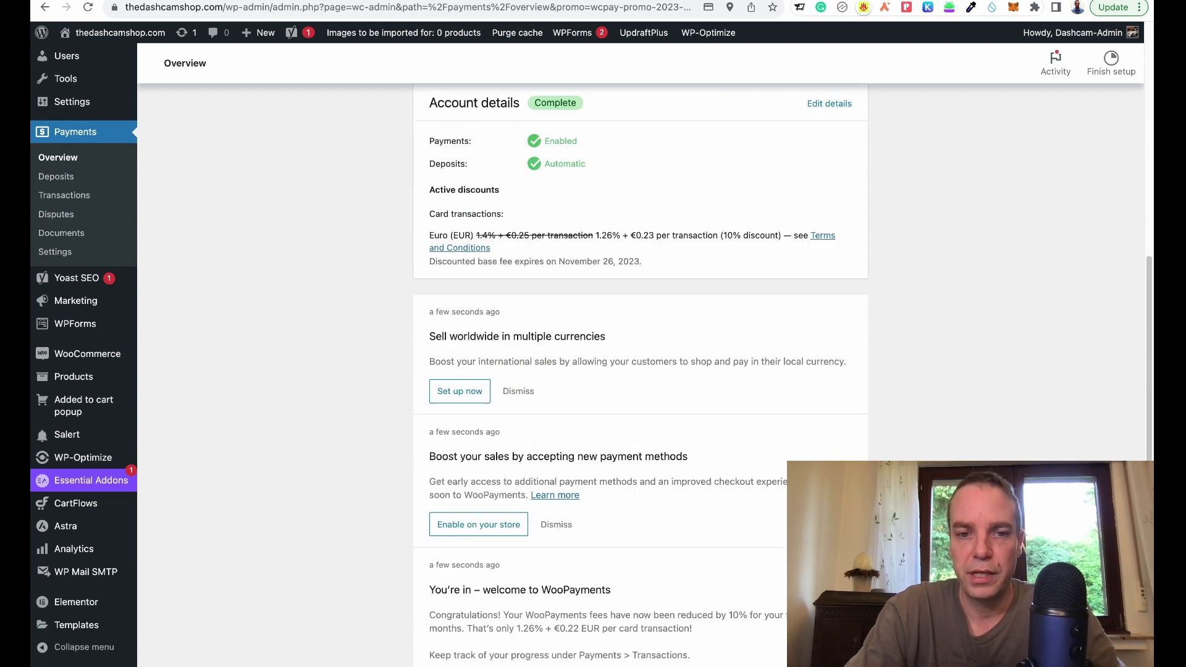
scroll(641, 370, "up", 12)
scroll(640, 370, "up", 4)
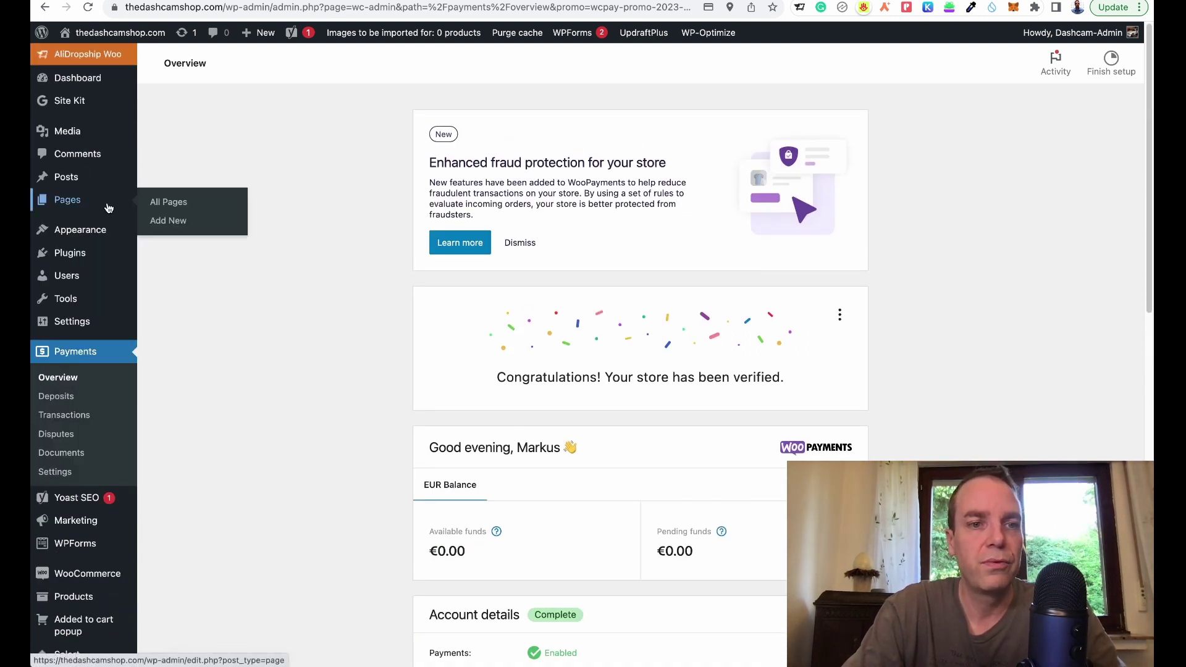
scroll(75, 247, "down", 2)
mouse_move(74, 528)
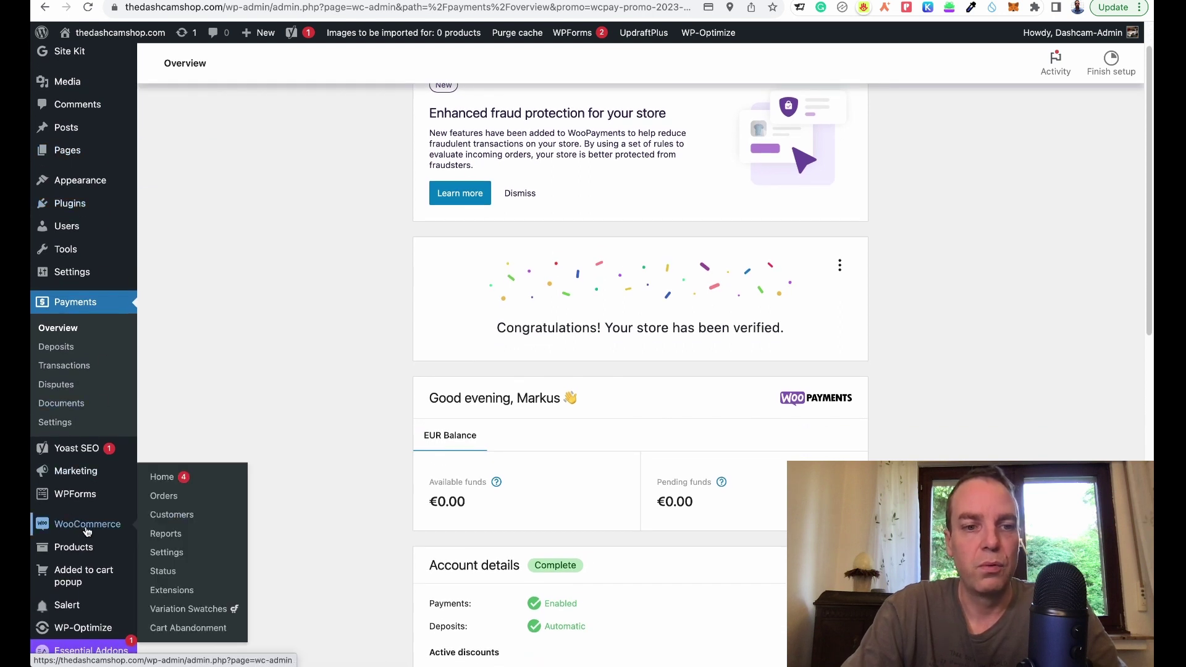
- Open the WooPayments configuration under WooCommerce > Settings > Payments
left_click(173, 553)
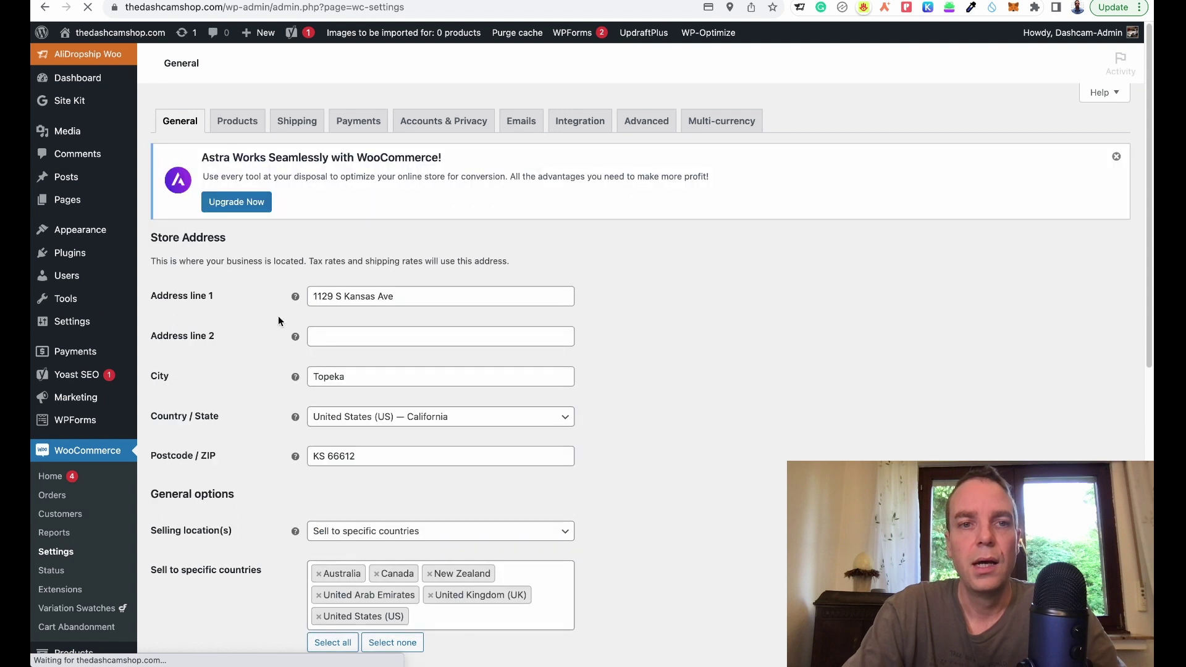
left_click(361, 128)
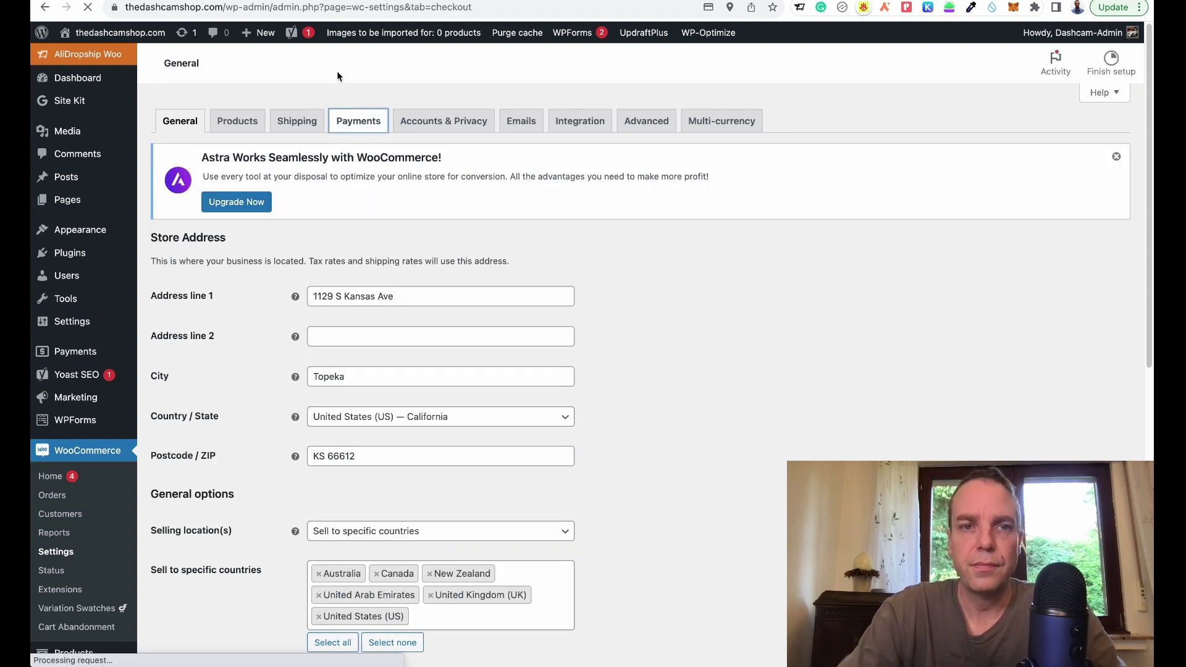
scroll(536, 238, "down", 1)
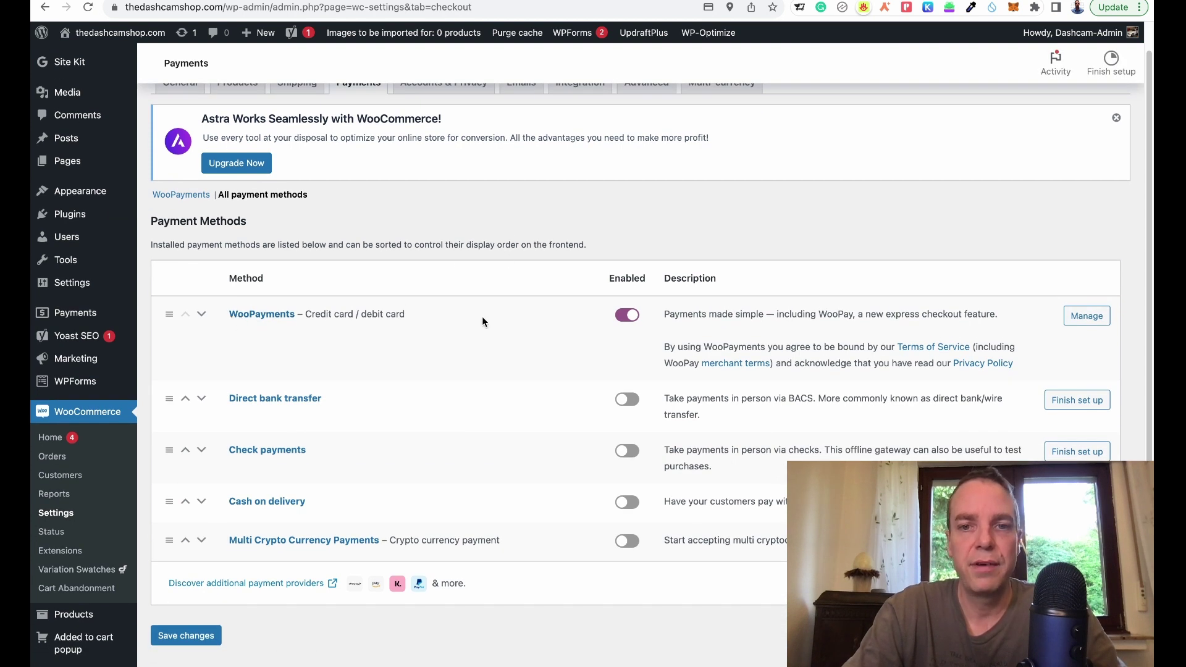
left_click(1090, 320)
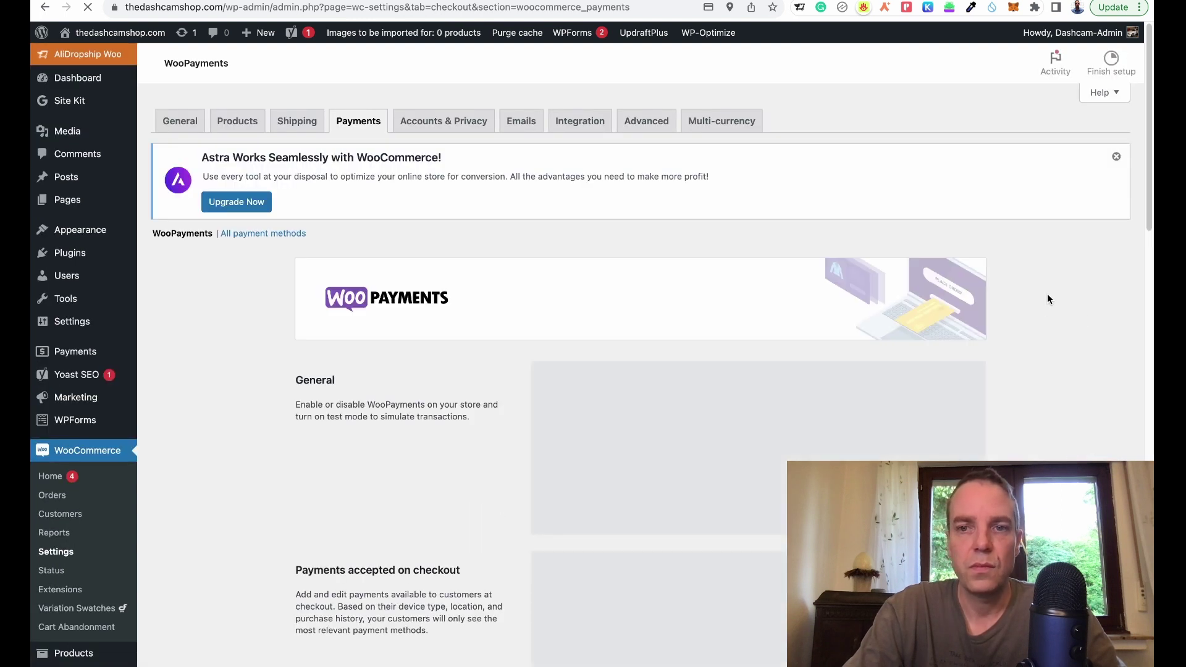
- Scroll through payment methods, Apple Pay / Google Pay express checkouts and Transactions down to the empty support e-mail
scroll(1047, 292, "down", 2)
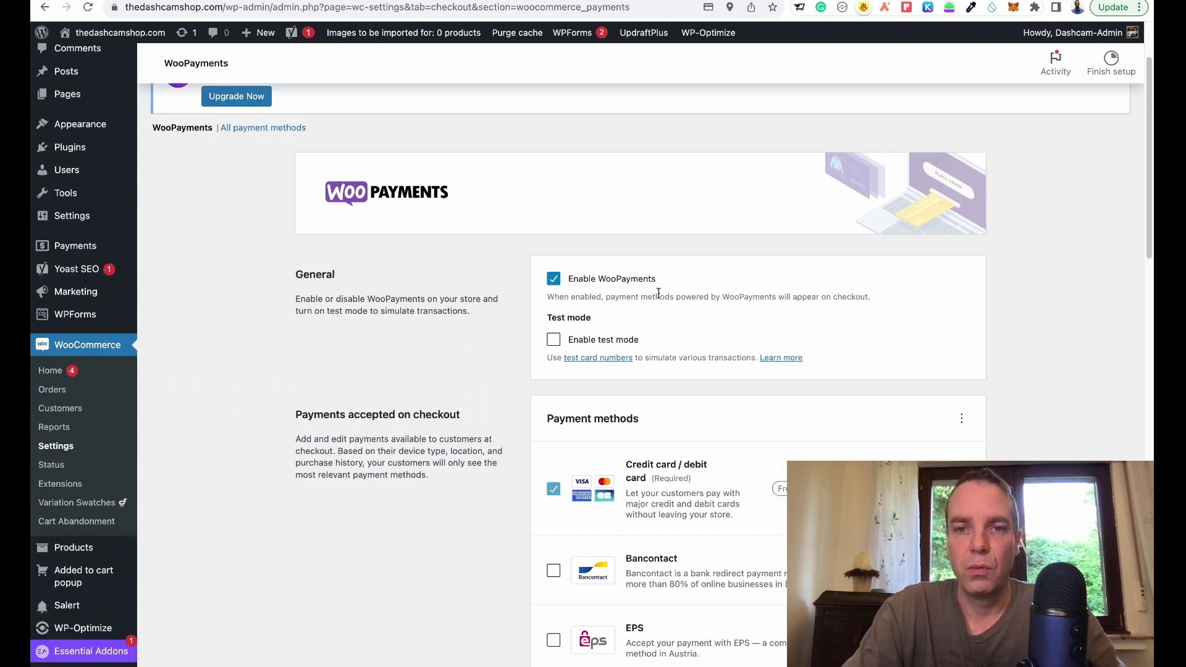
scroll(764, 309, "down", 2)
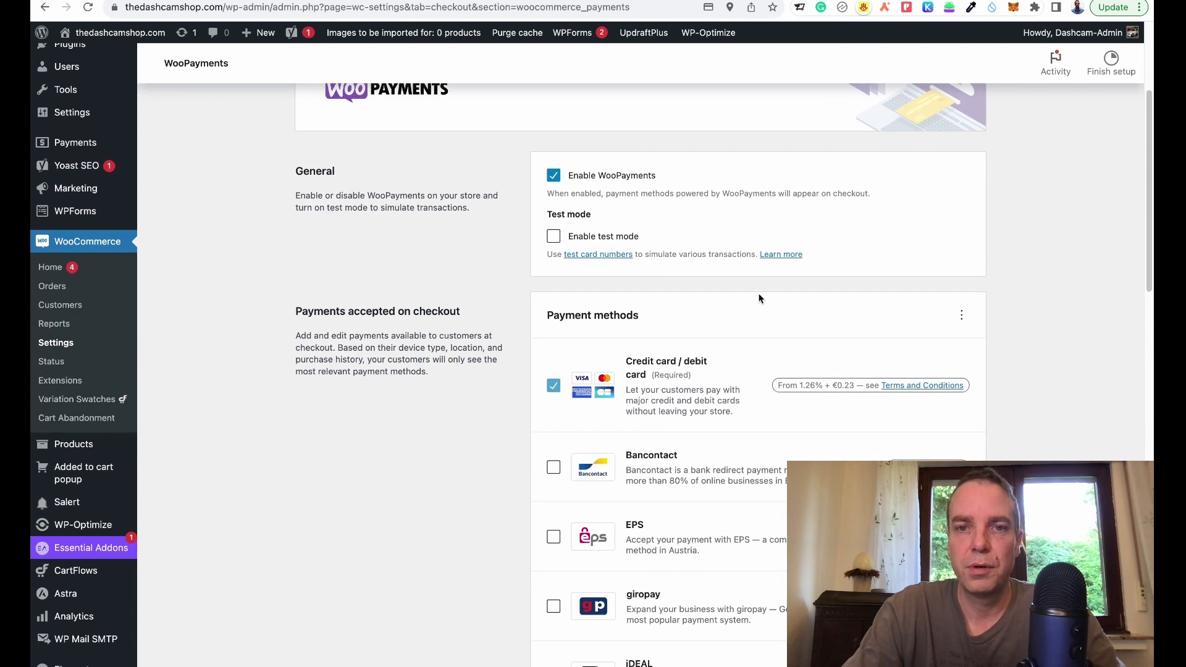
scroll(1005, 284, "down", 2)
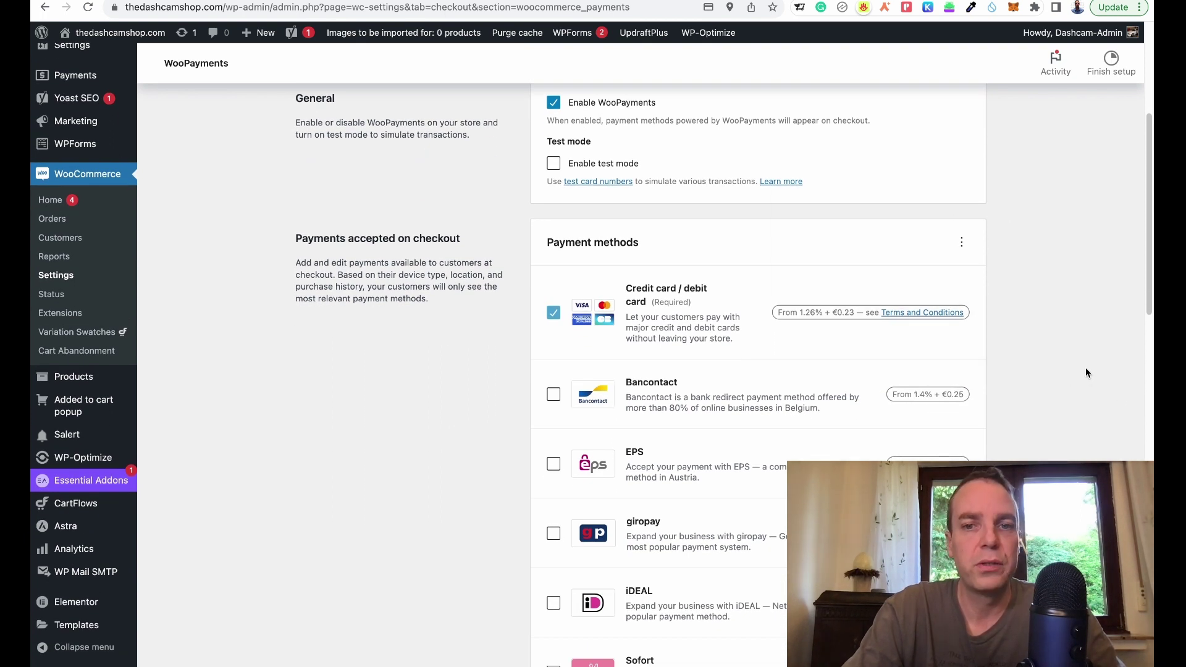
scroll(1088, 371, "down", 2)
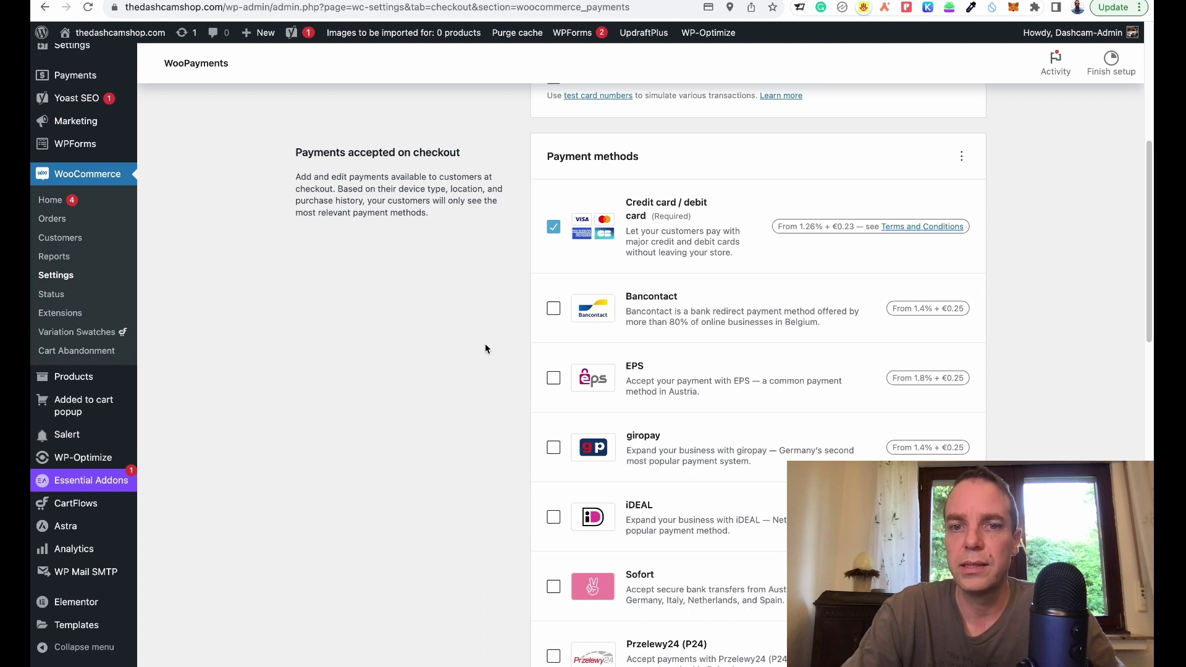
scroll(489, 352, "down", 3)
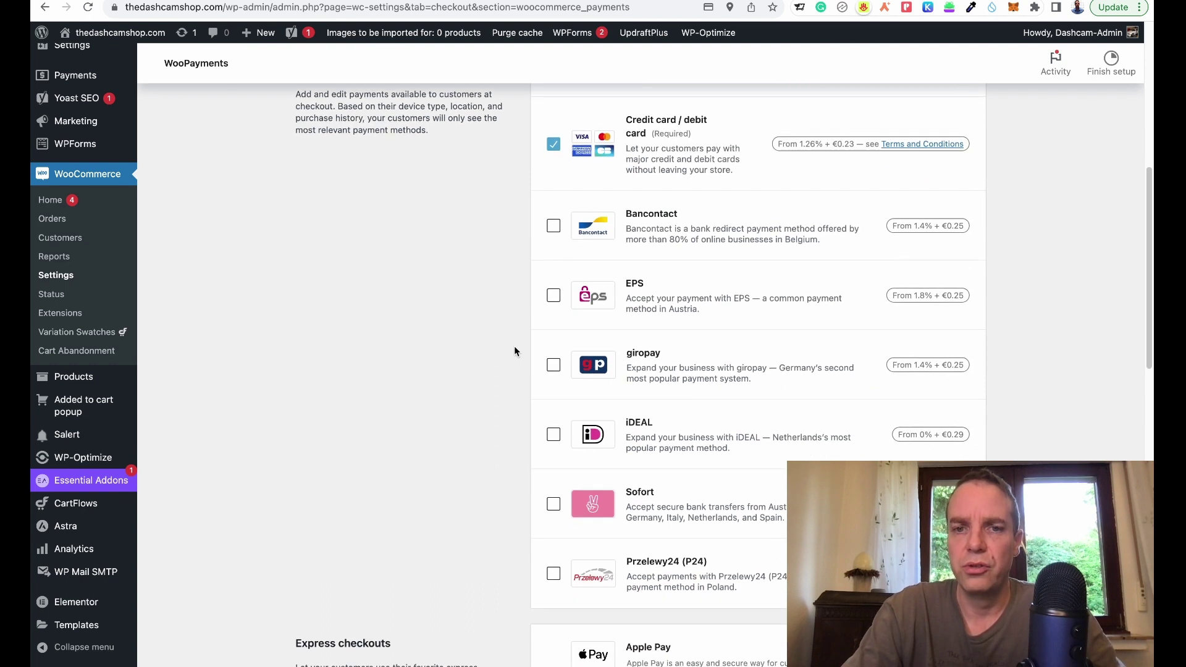
scroll(513, 351, "down", 6)
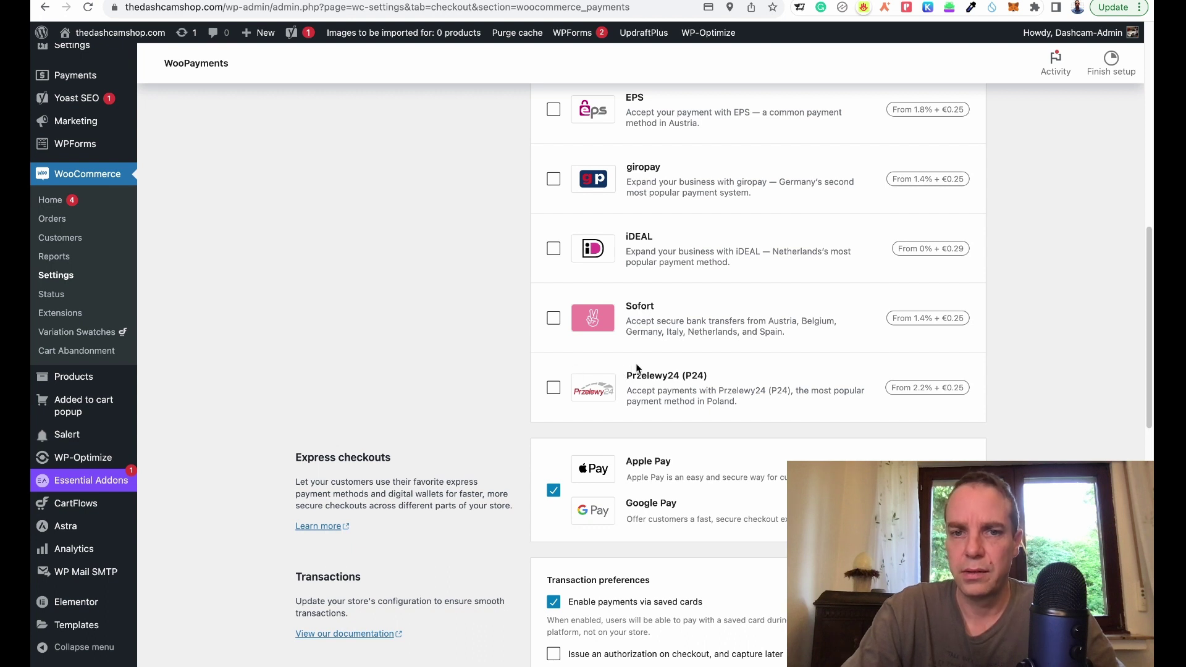
scroll(503, 365, "down", 4)
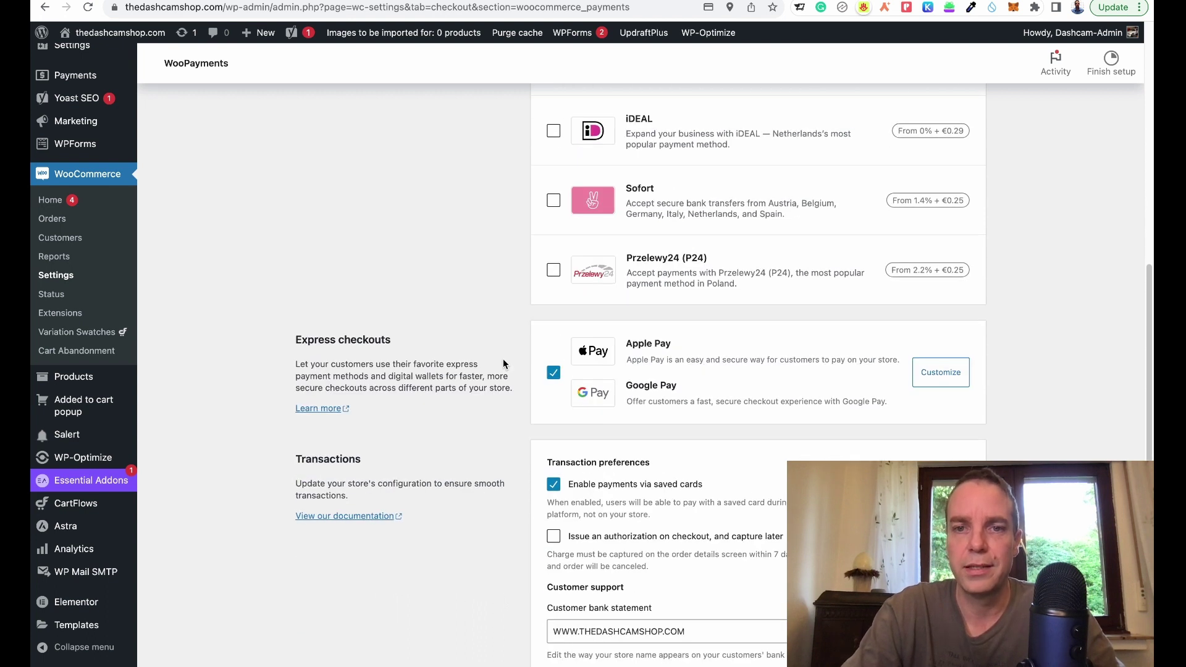
scroll(510, 346, "up", 5)
scroll(502, 220, "up", 5)
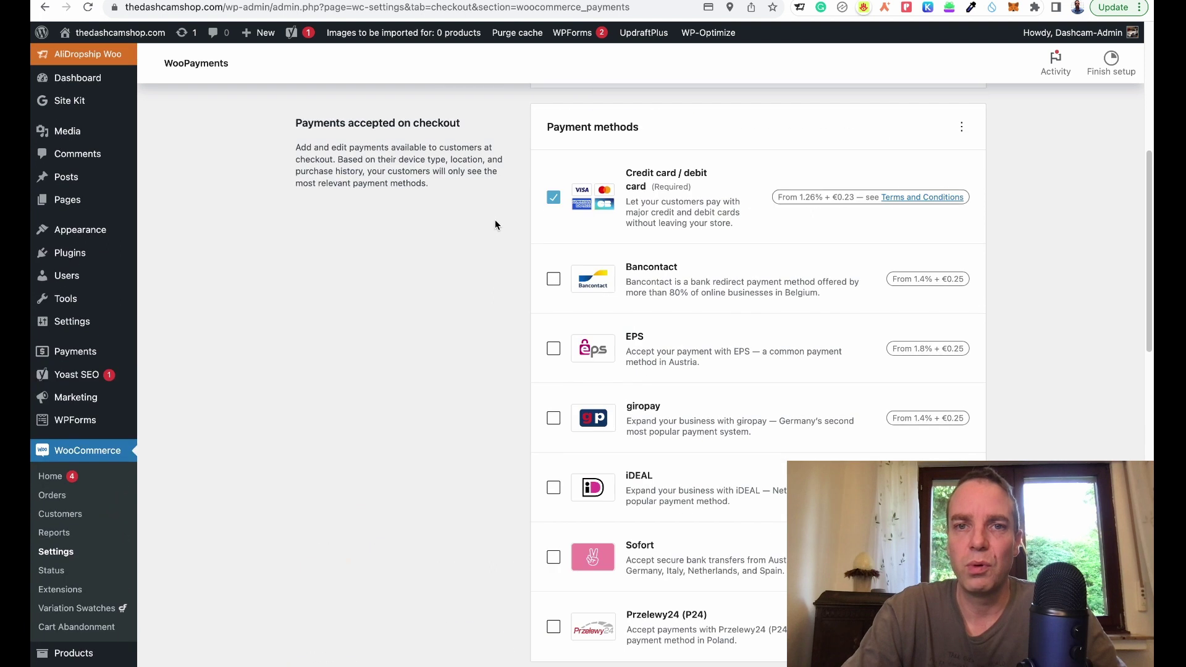
scroll(527, 217, "down", 15)
scroll(526, 242, "up", 2)
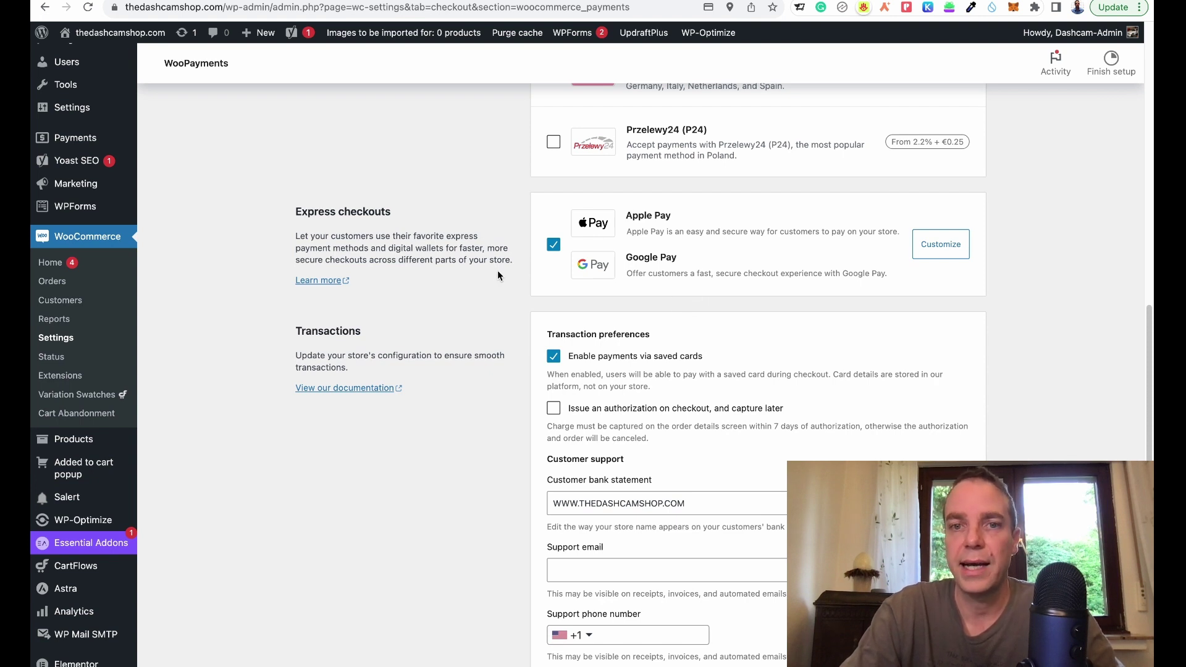
scroll(508, 257, "down", 4)
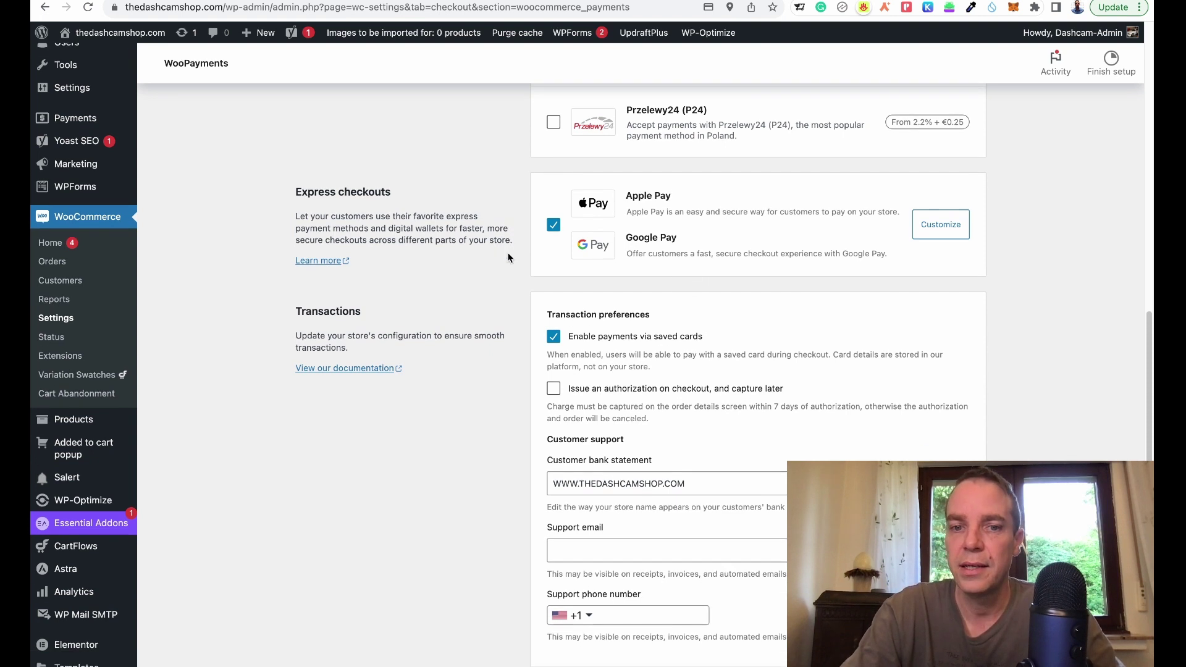
scroll(509, 257, "down", 3)
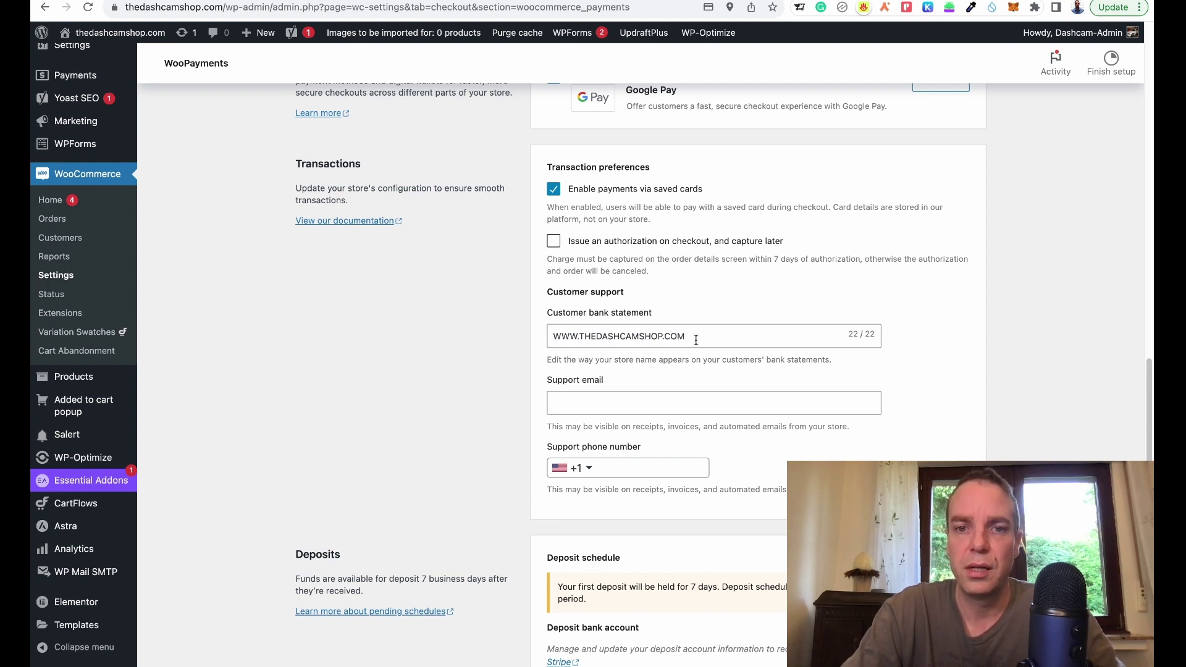
- Autofill the store's support e-mail address into the WooPayments Support email field and save the settings
left_click(592, 404)
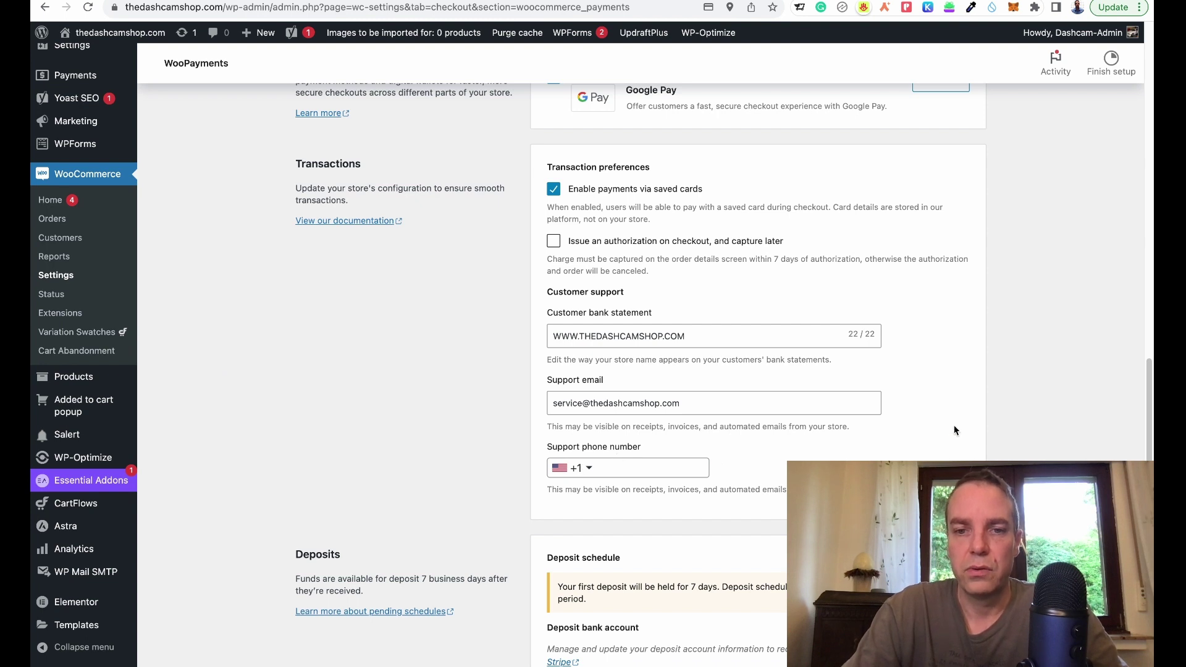
scroll(954, 425, "down", 3)
scroll(963, 422, "down", 5)
scroll(963, 419, "down", 3)
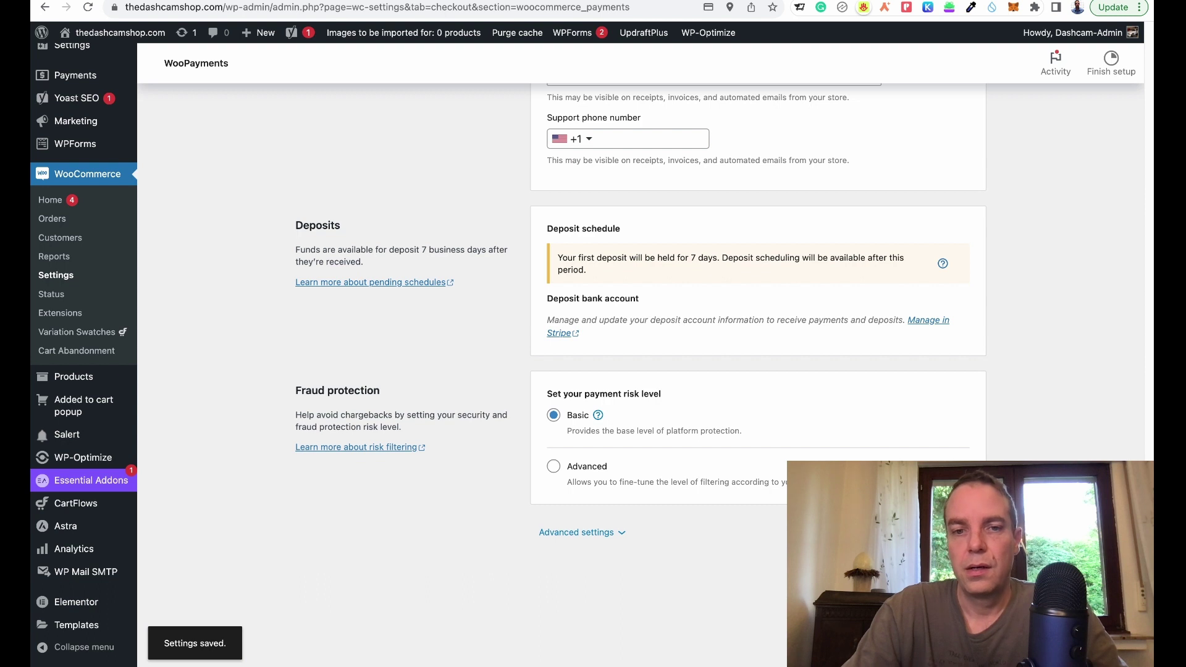
scroll(519, 354, "up", 1)
scroll(243, 200, "up", 15)
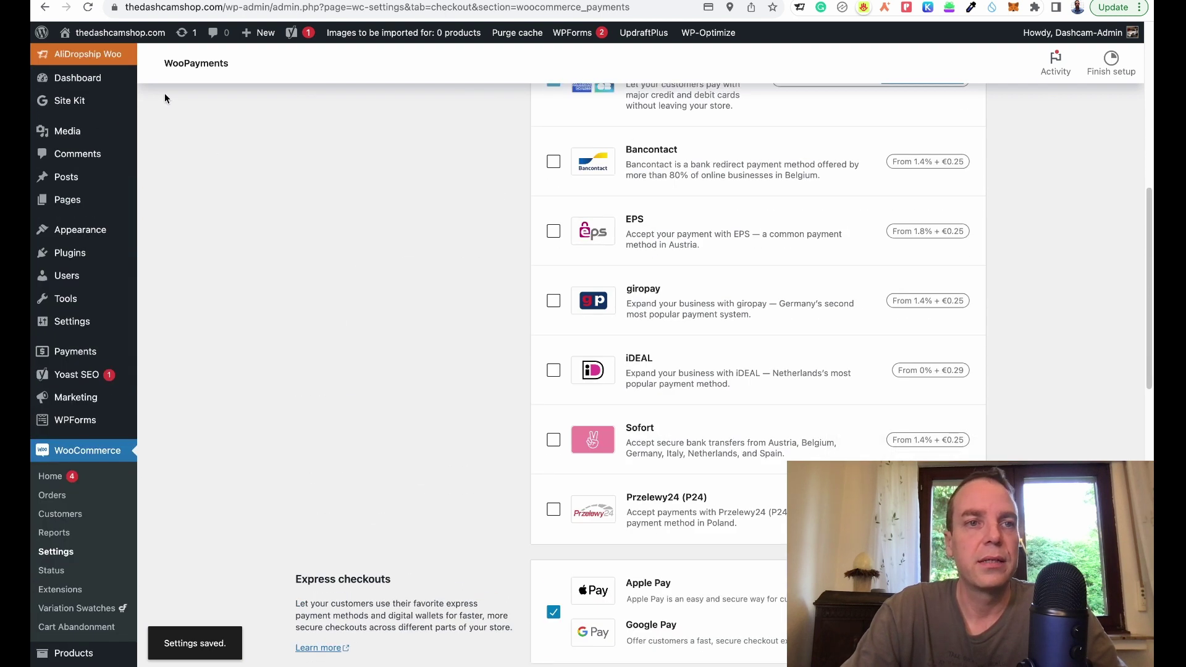
mouse_move(140, 37)
right_click(86, 56)
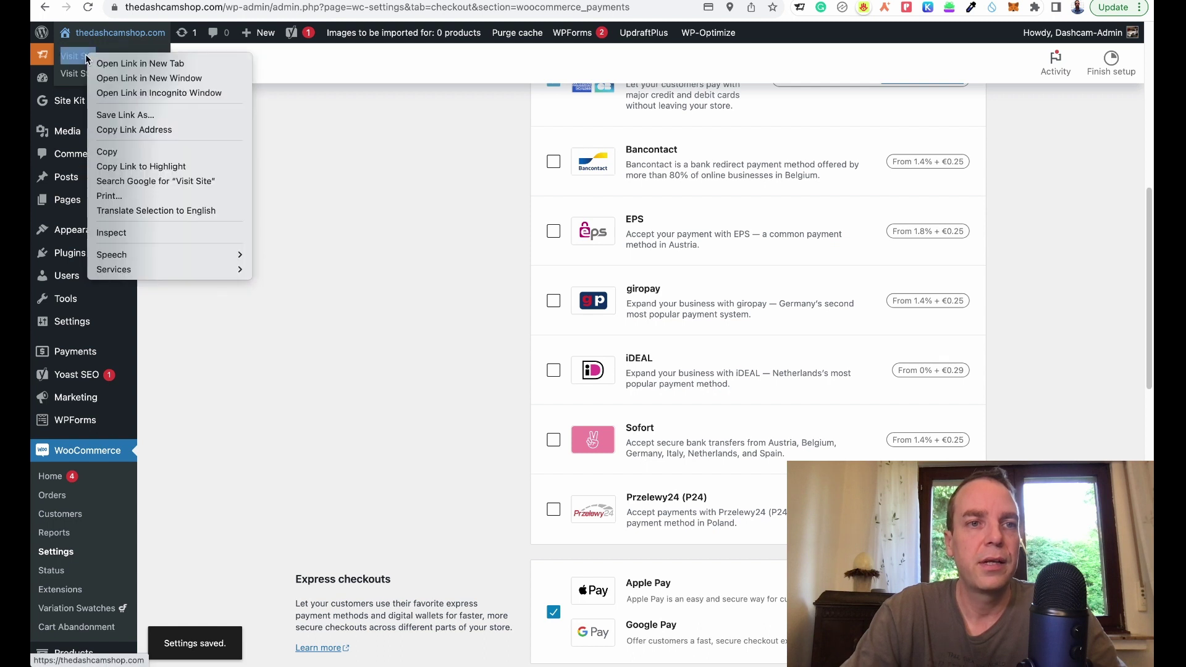
- Open the storefront in a new tab and go to checkout from the mini-cart
left_click(102, 64)
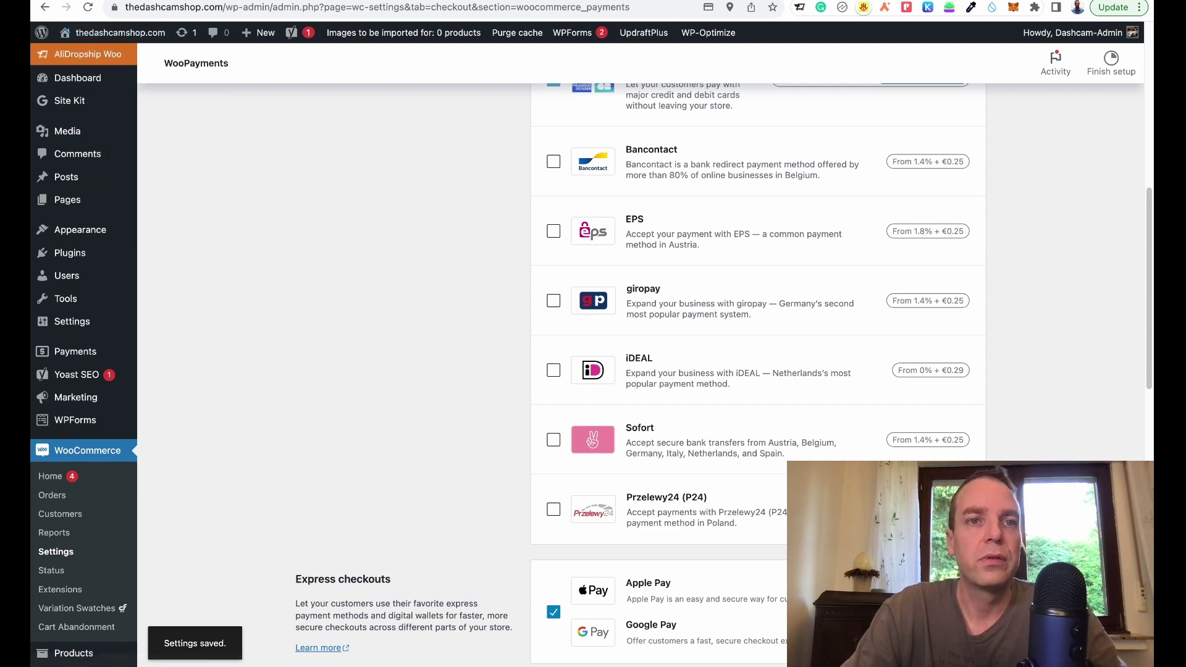
key("ctrl+Tab")
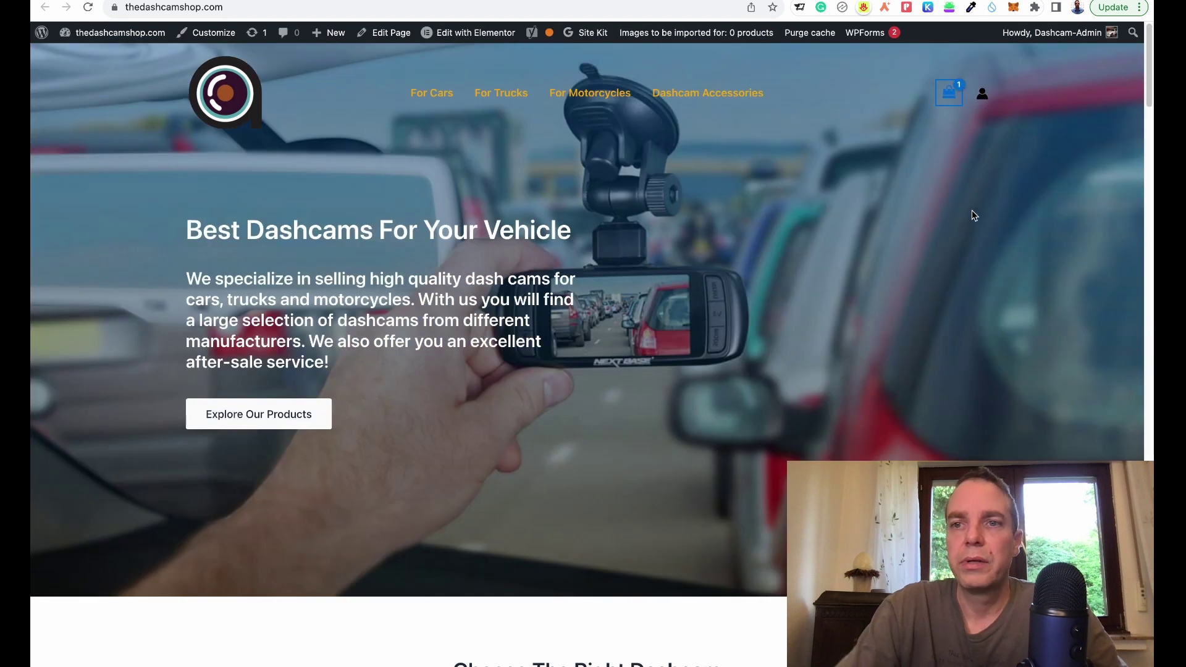
mouse_move(949, 93)
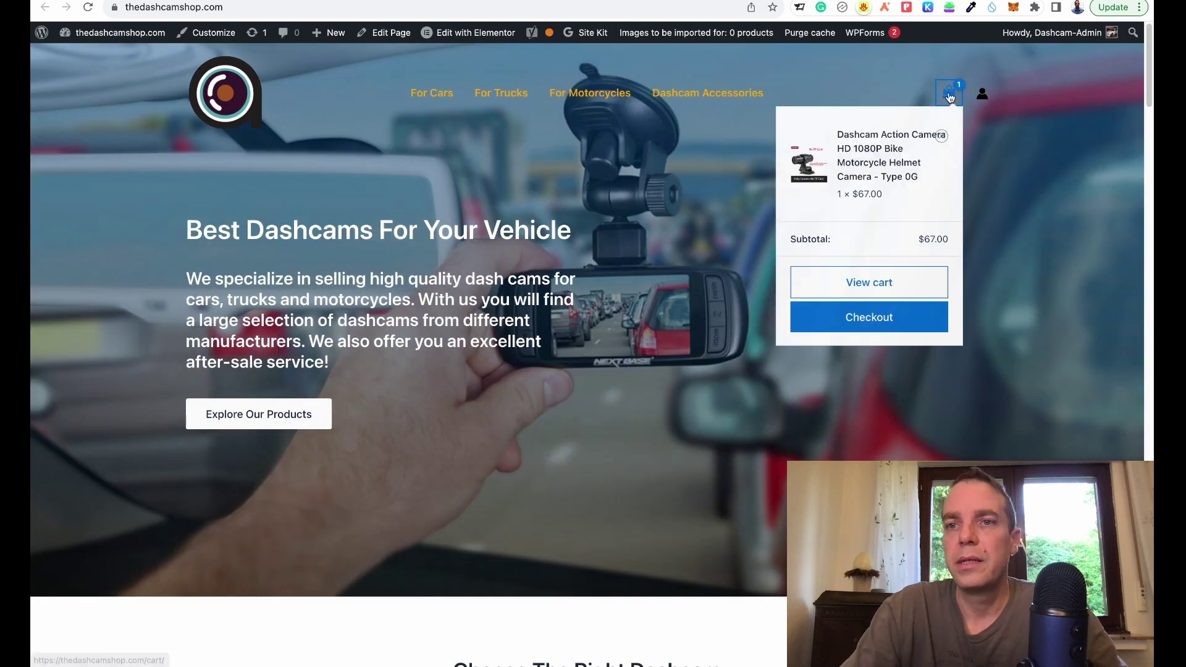
left_click(879, 320)
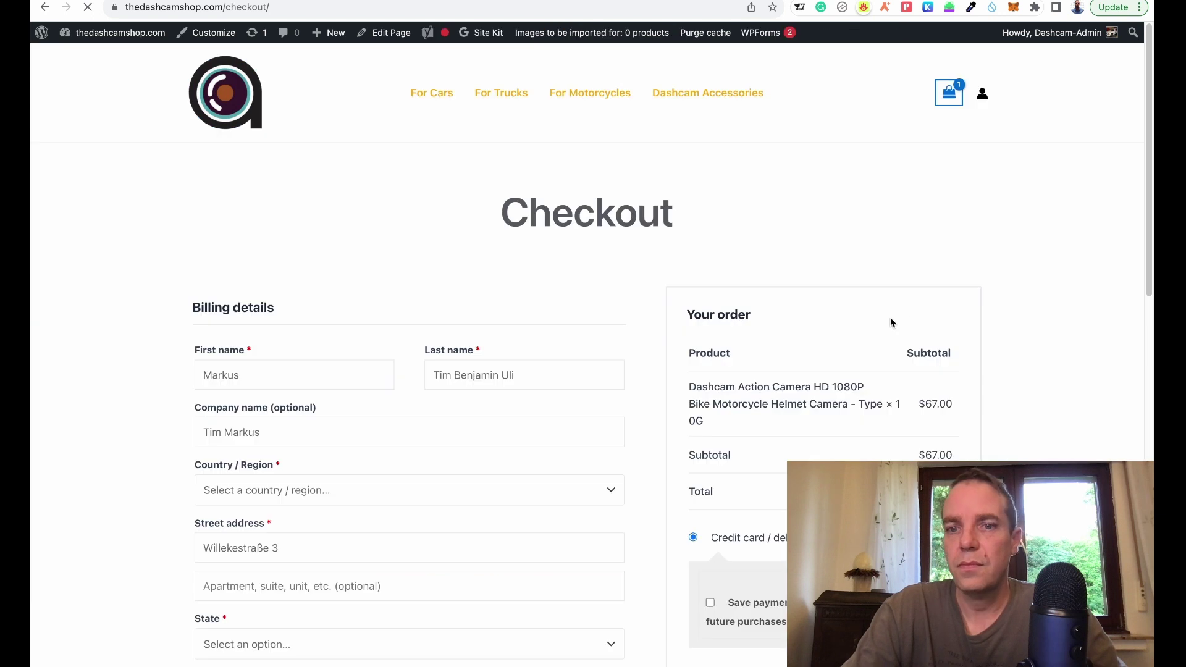
- Review the $67.00 dashcam checkout for card number fields and the Buy with G Pay button
scroll(1025, 254, "down", 1)
scroll(1071, 281, "down", 3)
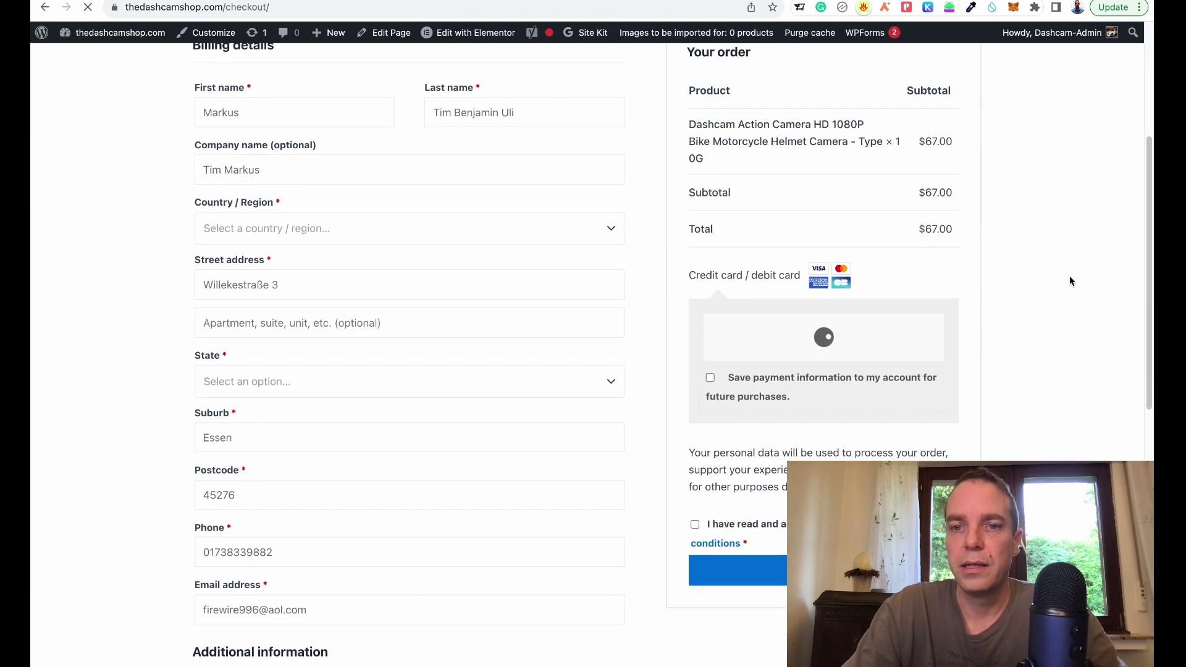
scroll(1086, 287, "up", 1)
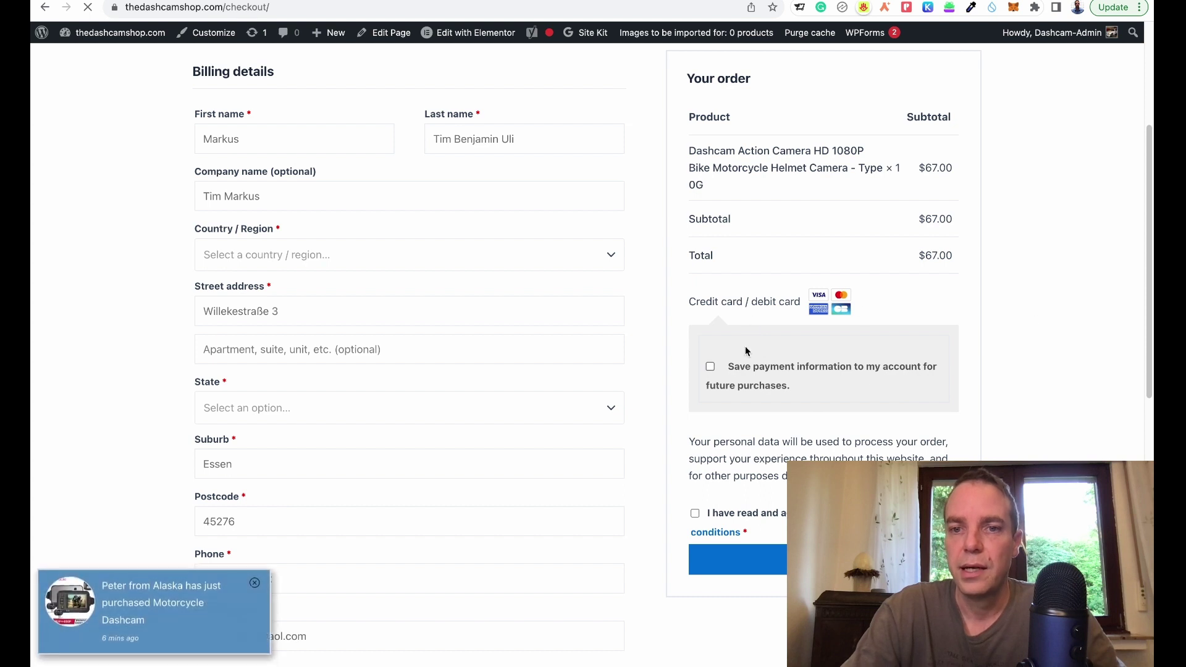
scroll(936, 366, "up", 4)
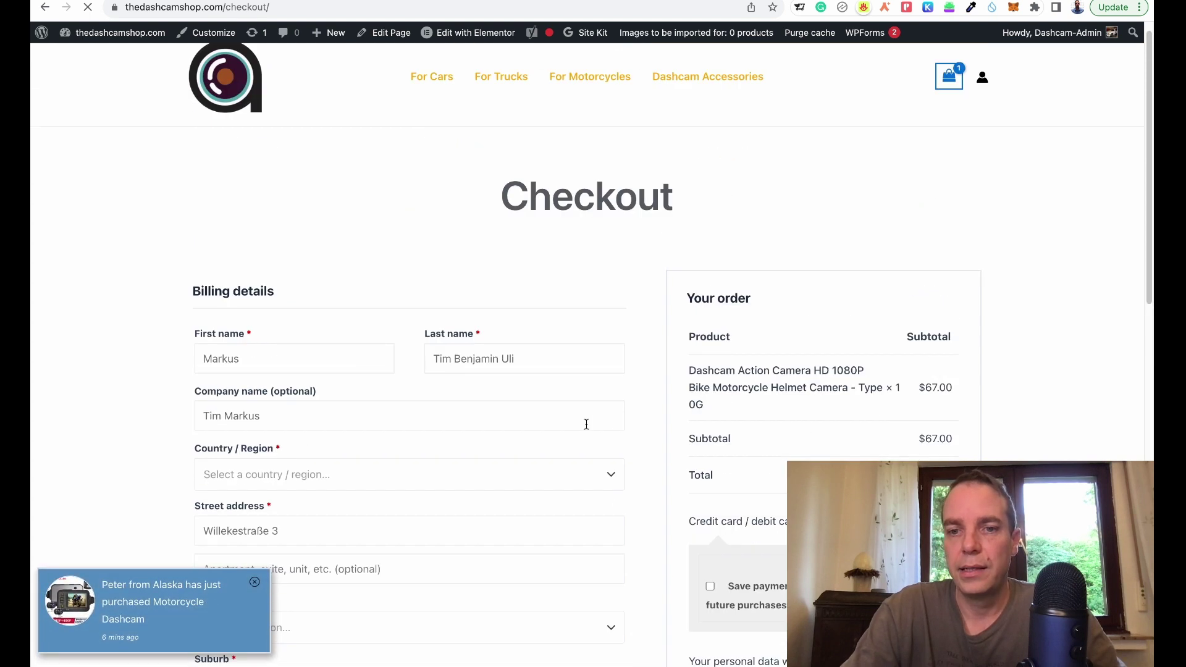
scroll(612, 346, "down", 1)
scroll(204, 253, "down", 2)
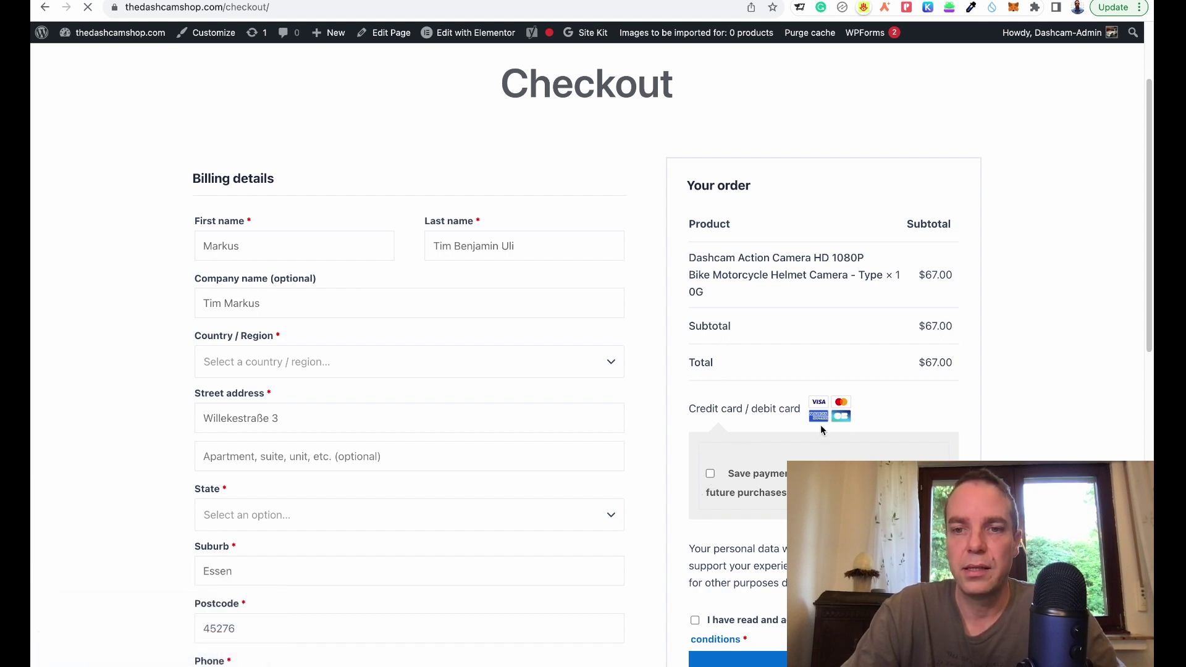
scroll(999, 373, "down", 3)
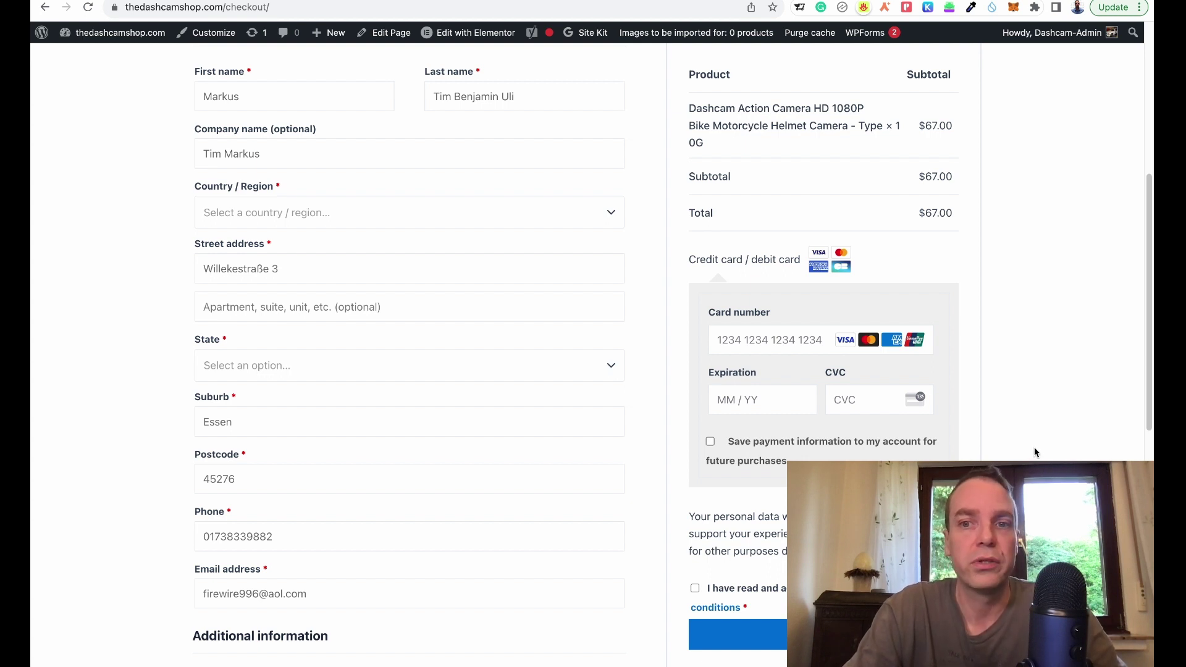
scroll(1035, 451, "up", 1)
scroll(1035, 452, "up", 6)
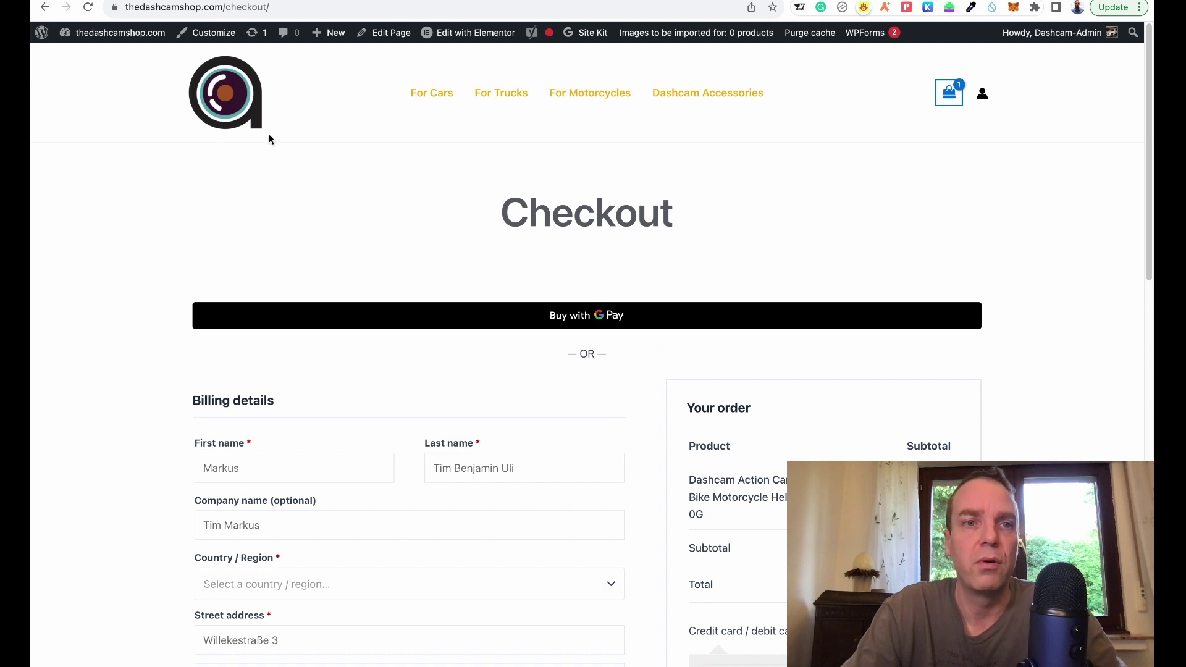
- Return to the store homepage and open HD 1080P DVR Dashcam from Featured Products
left_click(220, 106)
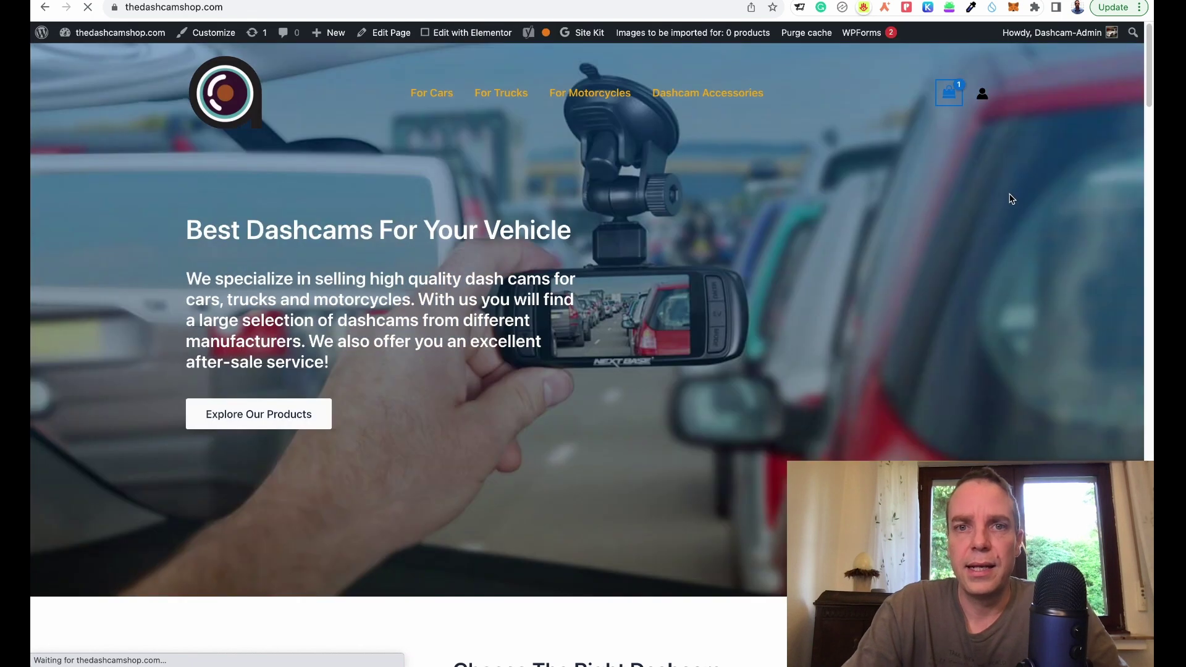
scroll(1006, 205, "down", 15)
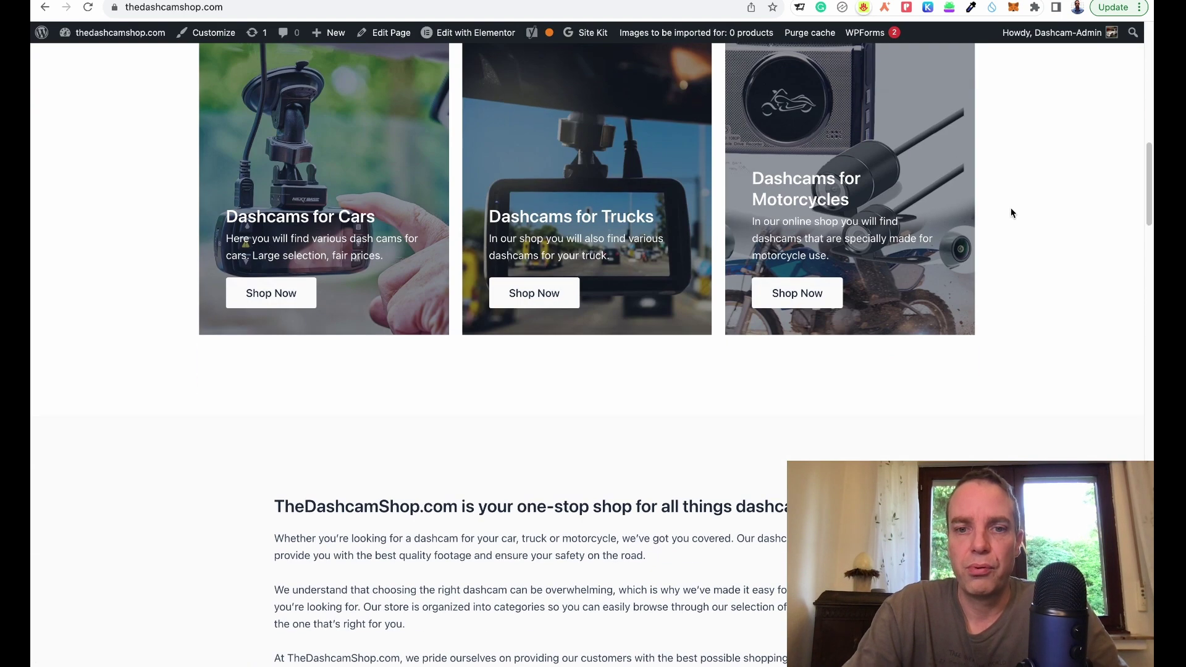
scroll(1017, 212, "down", 5)
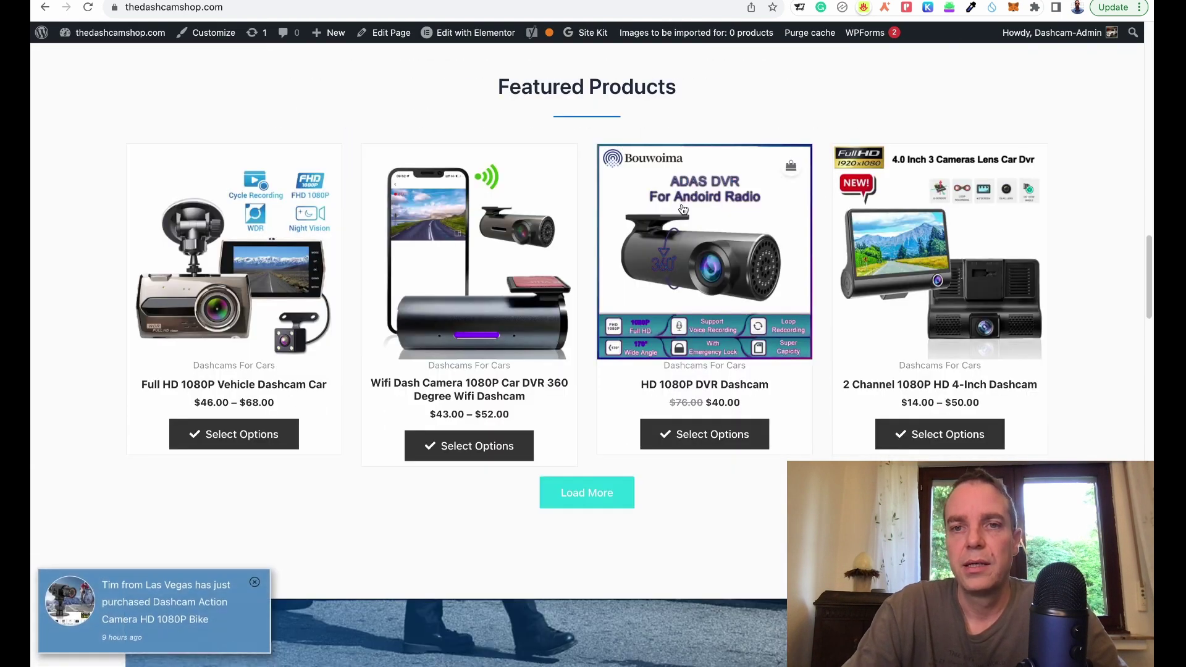
left_click(726, 229)
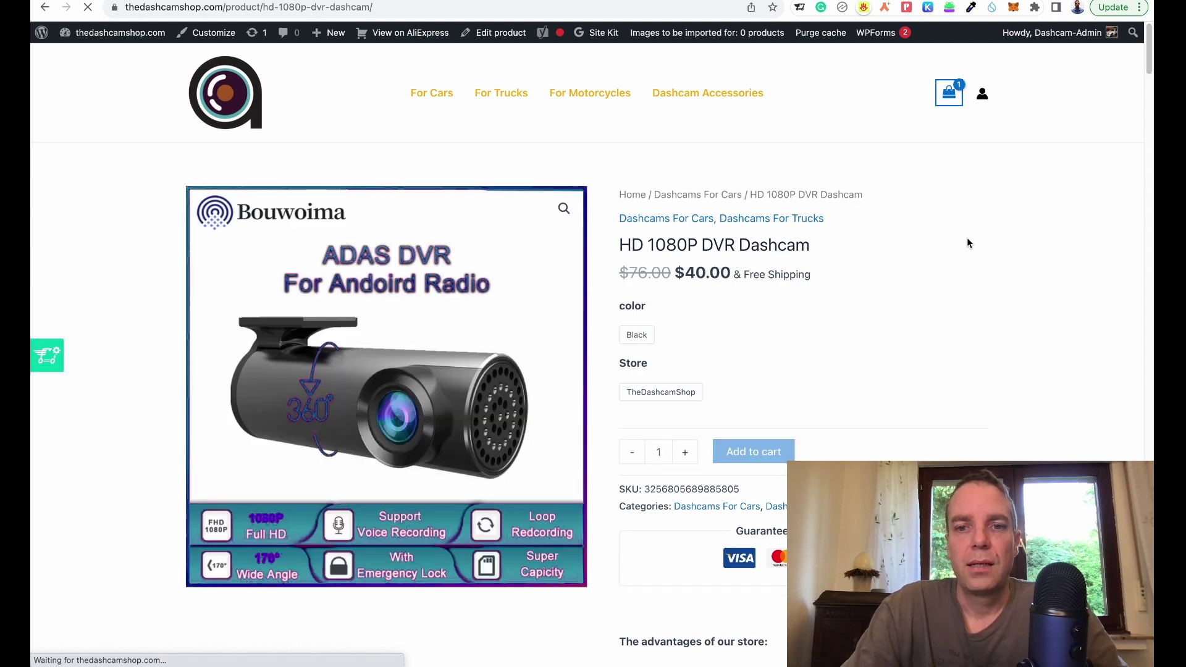
- Check the $40.00 HD 1080P DVR Dashcam page for the Buy with G Pay button
scroll(973, 241, "down", 2)
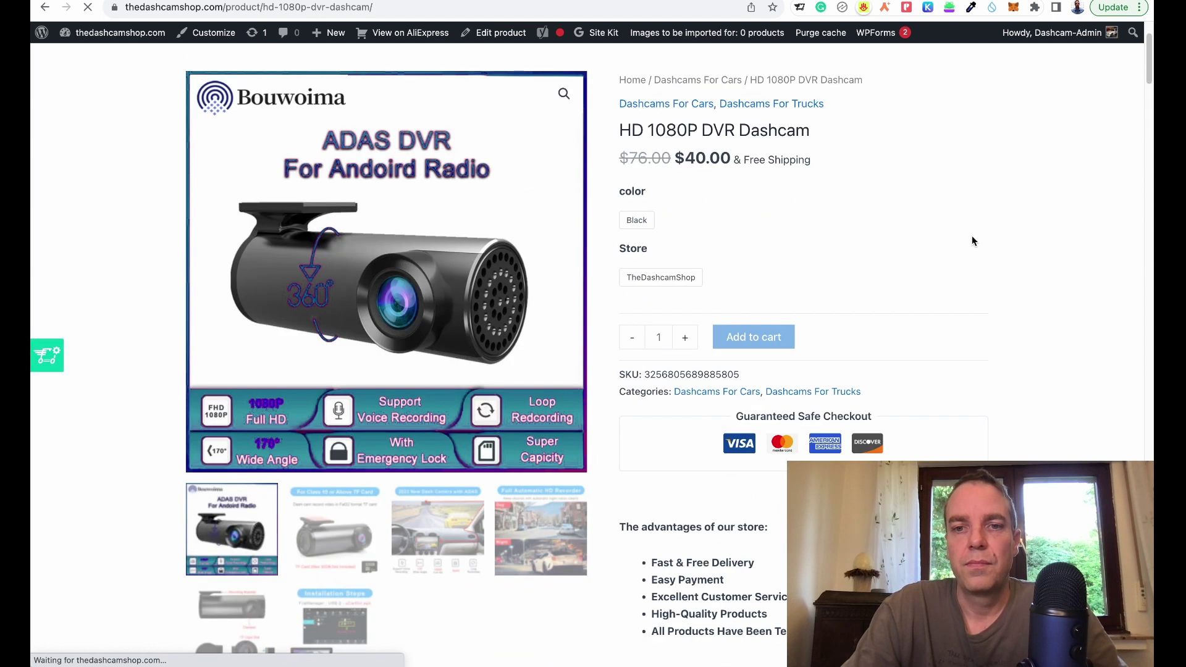
scroll(966, 241, "up", 2)
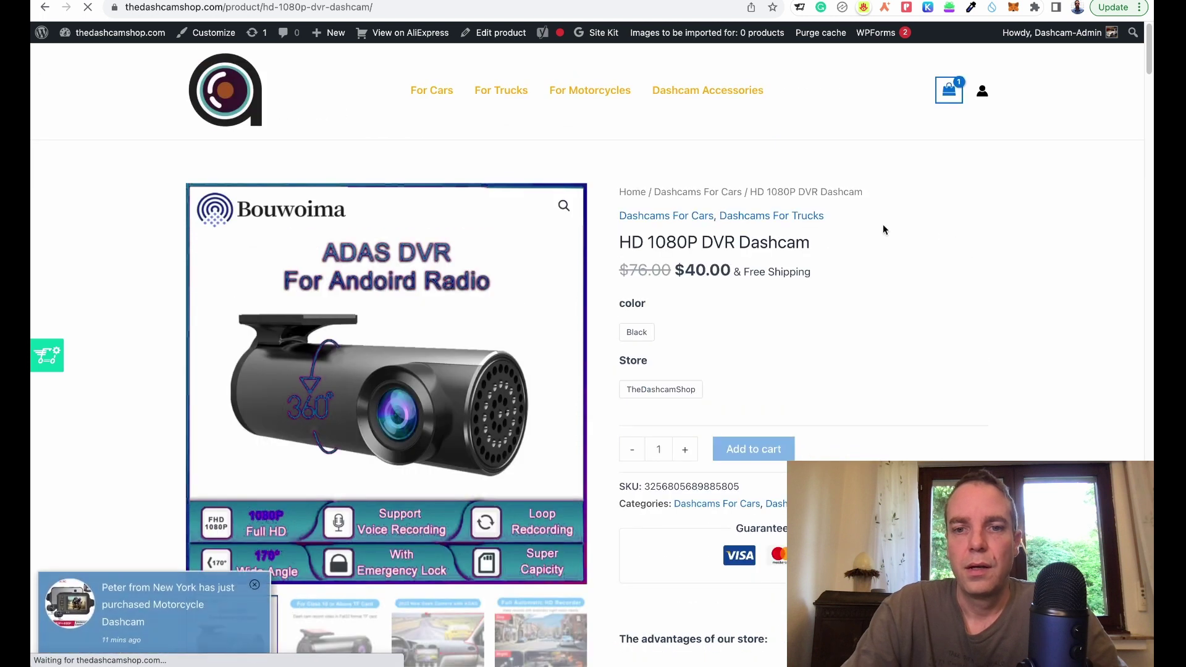
scroll(834, 232, "down", 6)
scroll(867, 229, "up", 4)
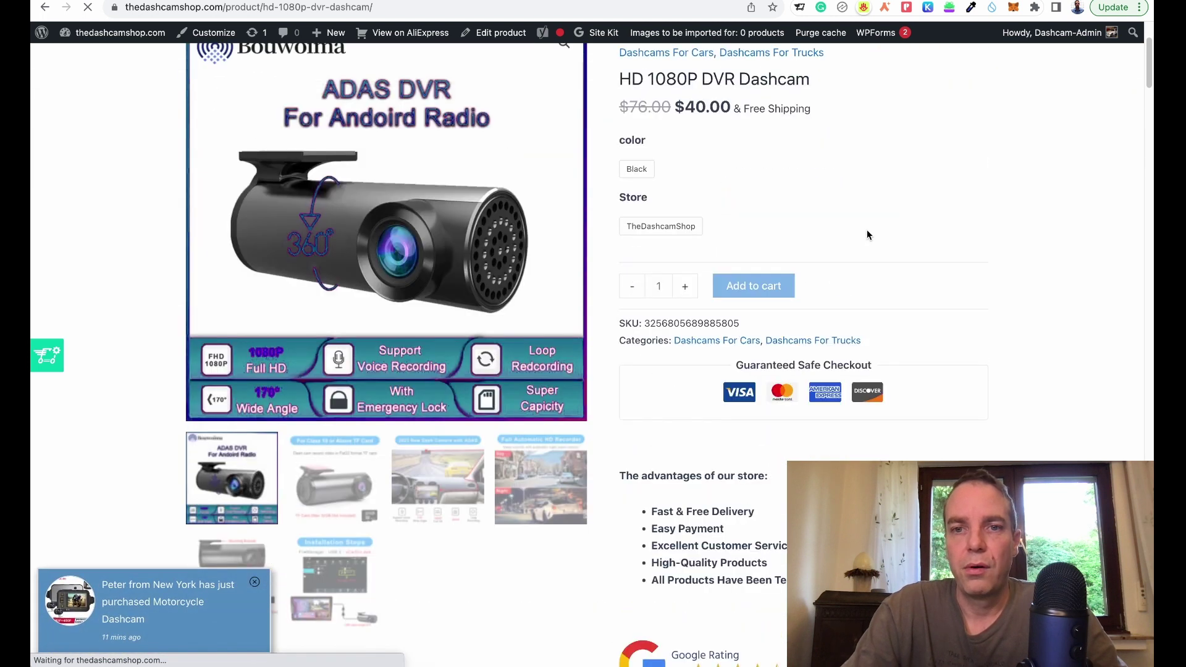
scroll(823, 283, "up", 3)
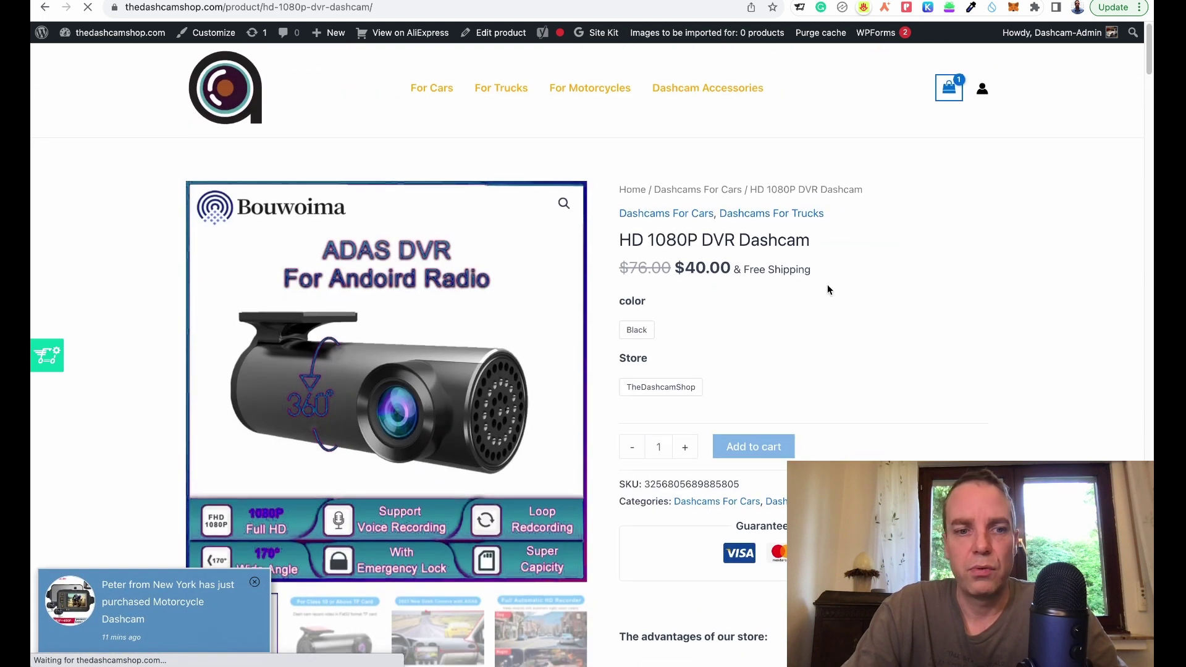
scroll(828, 290, "down", 1)
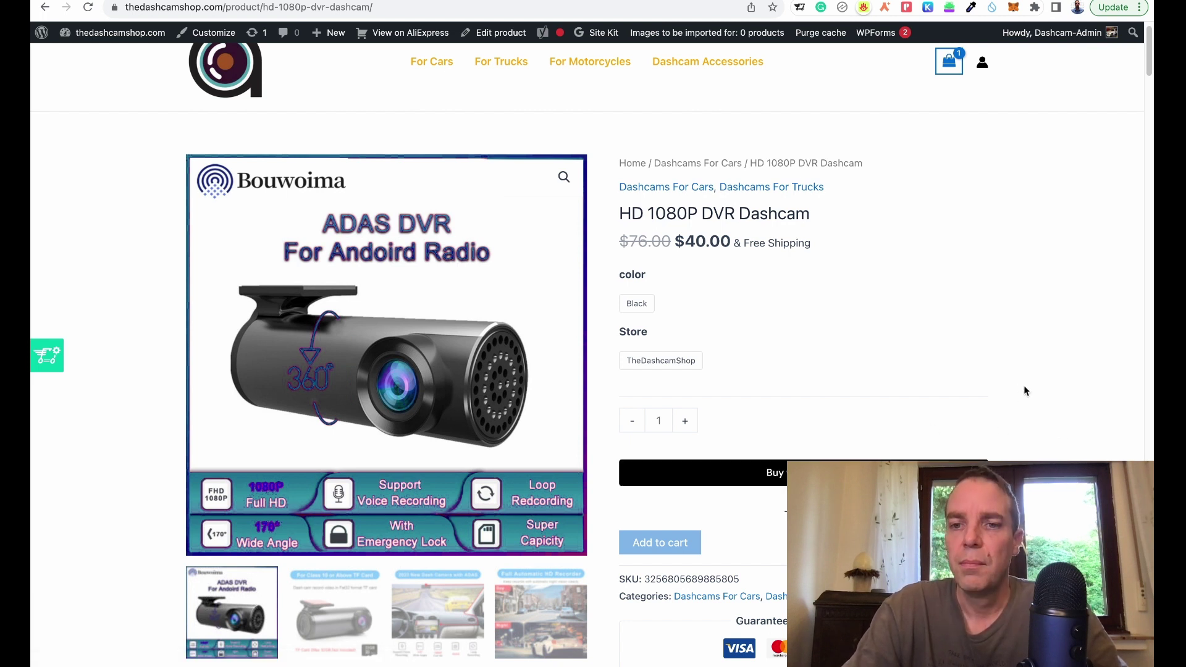
scroll(1025, 390, "down", 1)
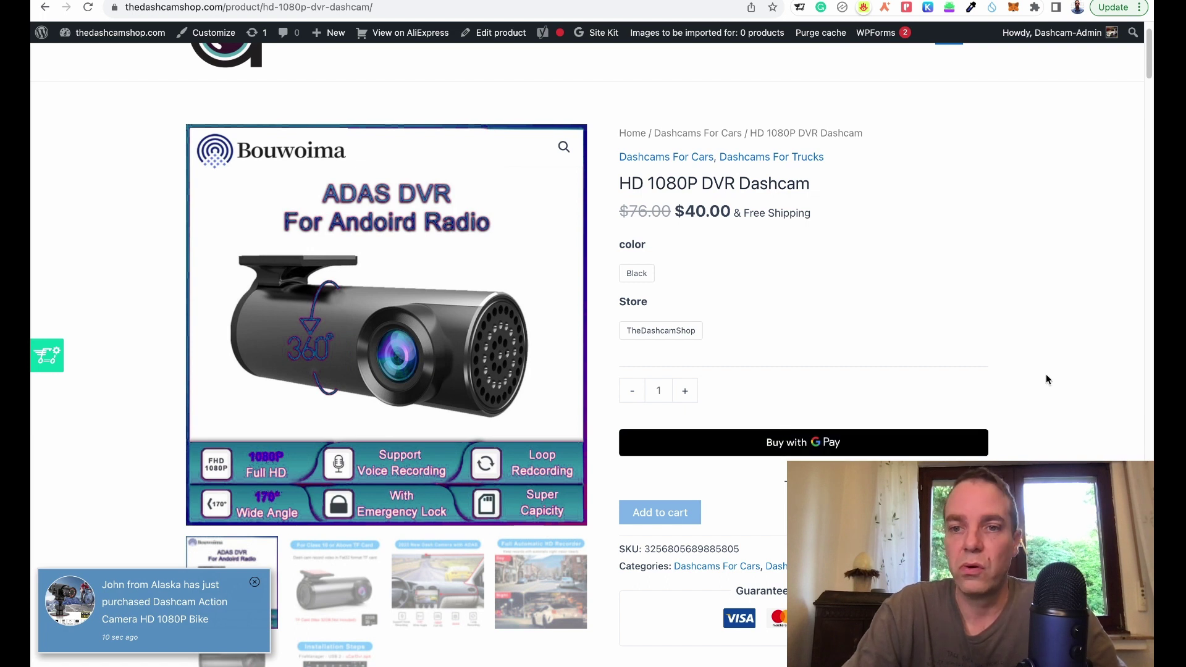
scroll(1047, 373, "down", 1)
scroll(1047, 372, "up", 3)
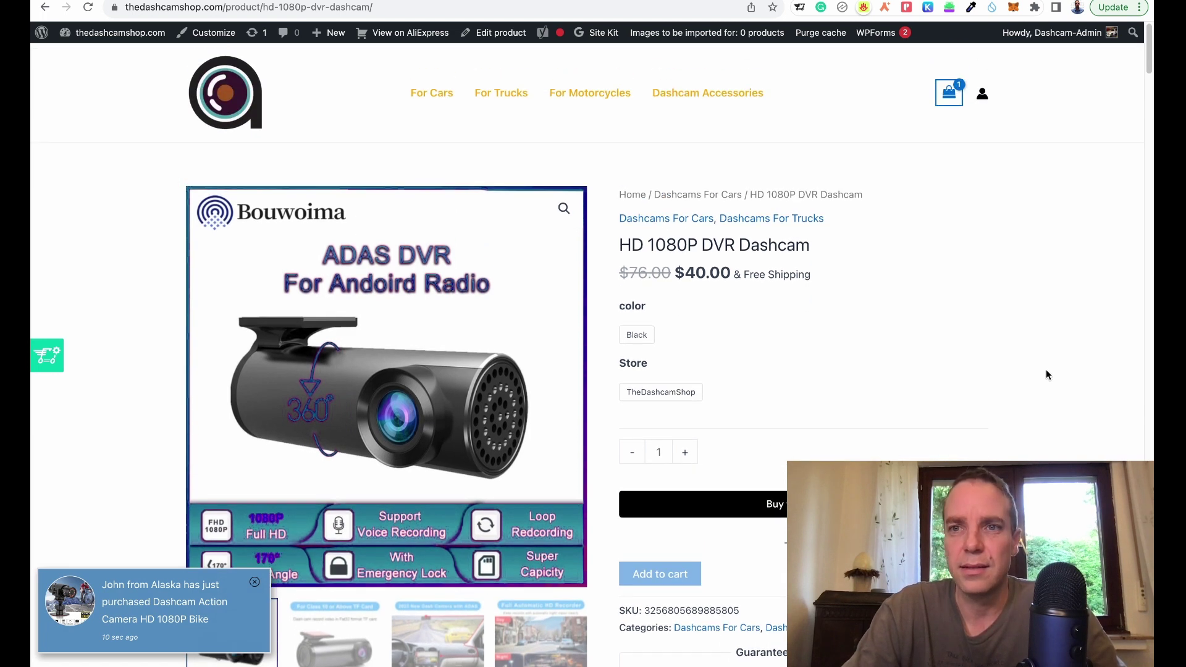